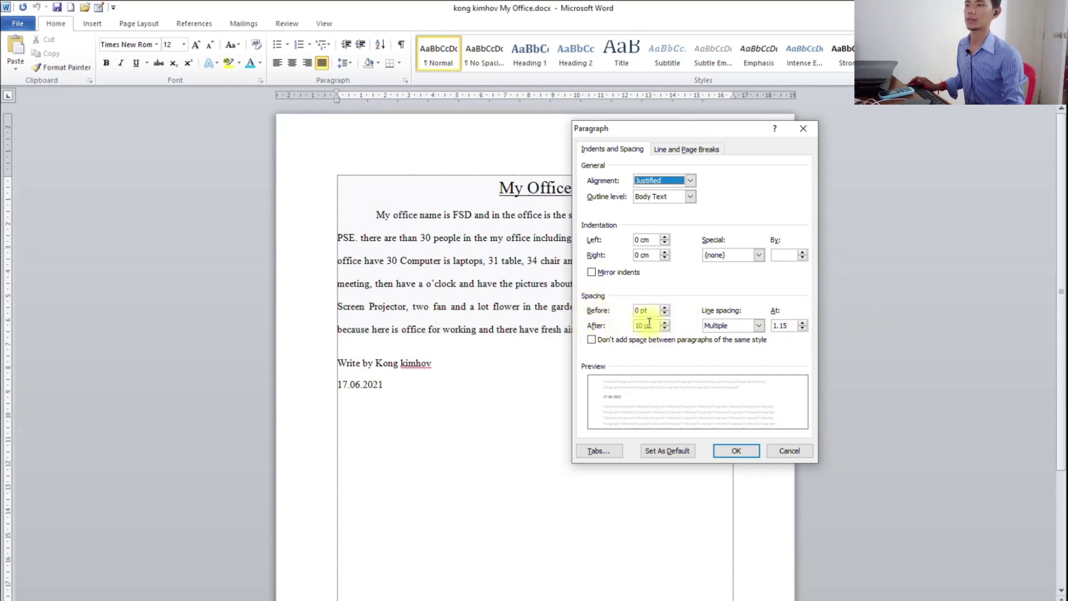
Set the spacing after to 0 pt for the date line and for the body paragraph under the My Office title.
click(619, 322)
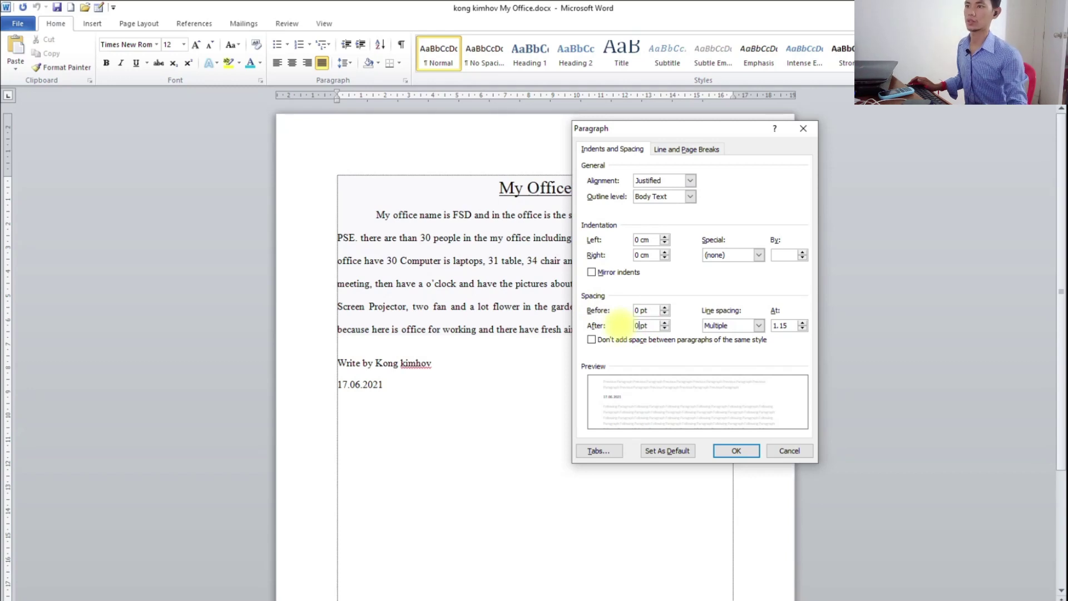
click(749, 452)
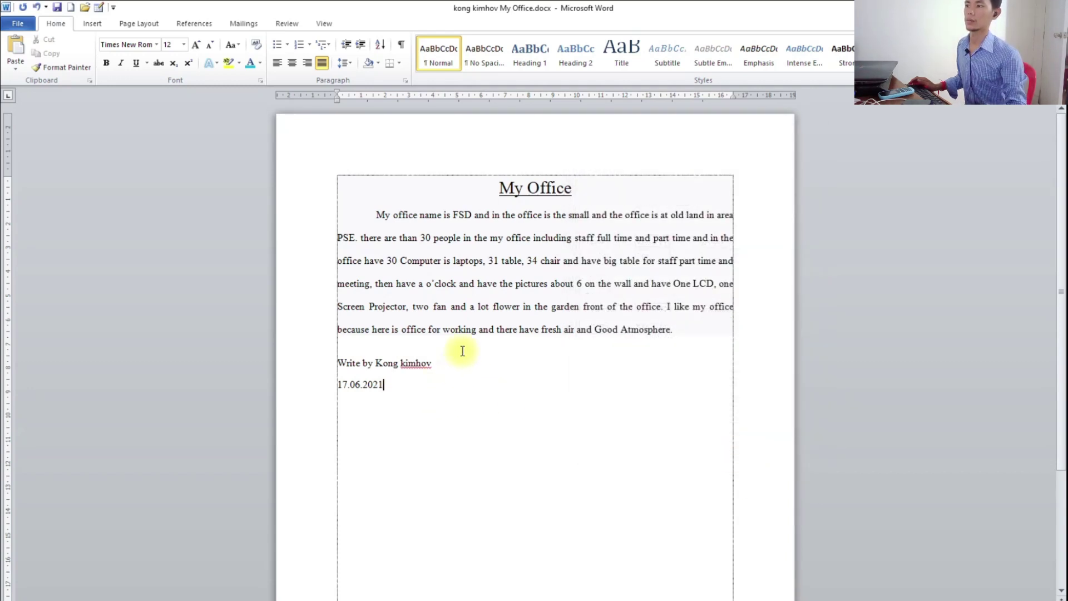
drag(376, 215, 711, 348)
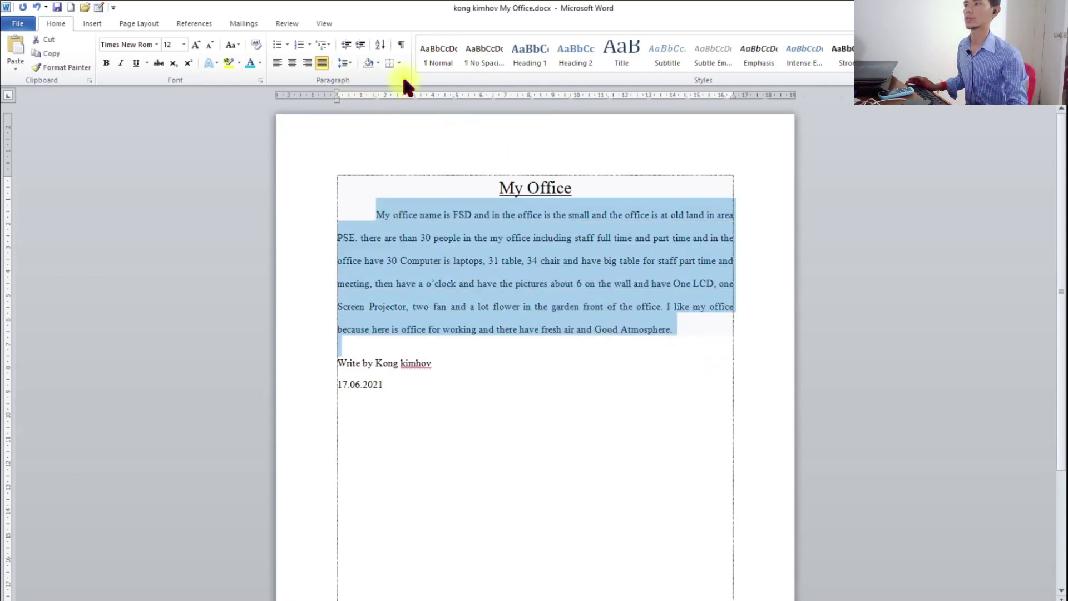
click(405, 80)
click(647, 326)
text(0)
click(746, 450)
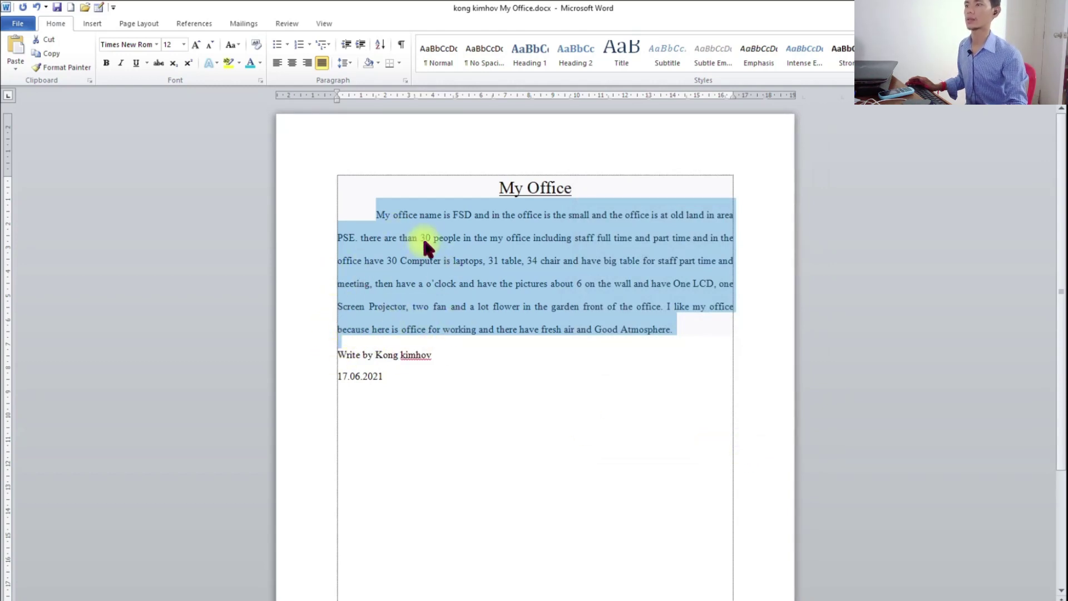
Set the body paragraph's line spacing to Multiple at 1.
click(405, 80)
click(780, 326)
click(760, 326)
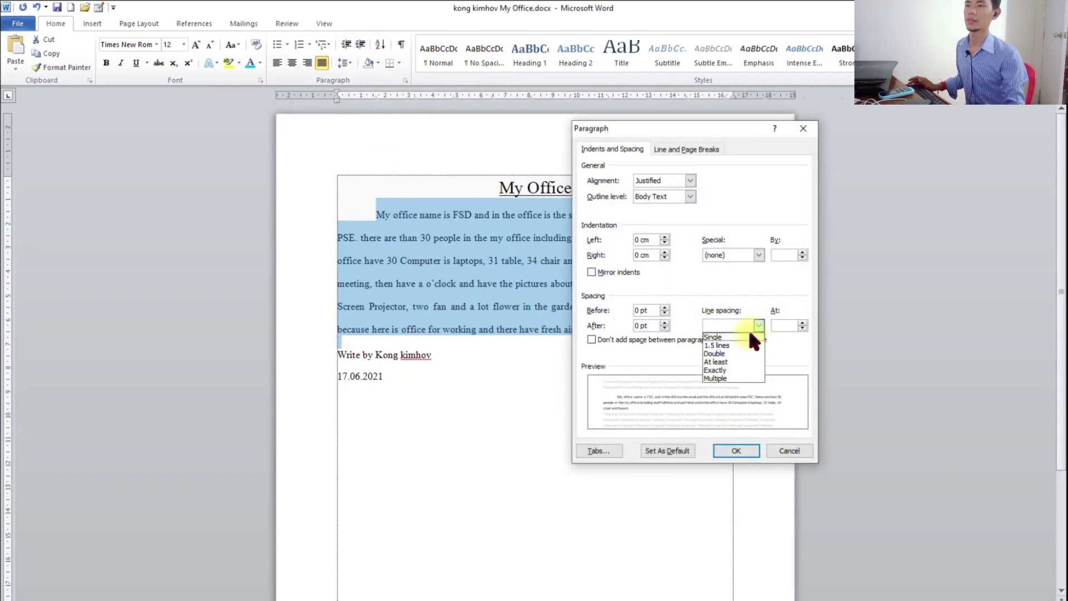
click(722, 334)
click(783, 326)
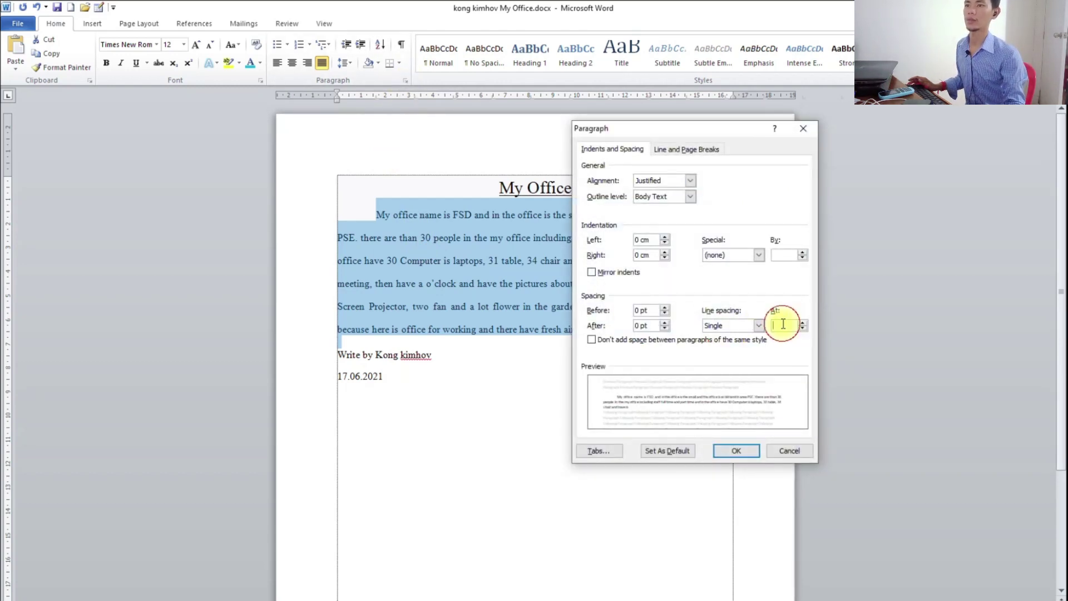
text(1)
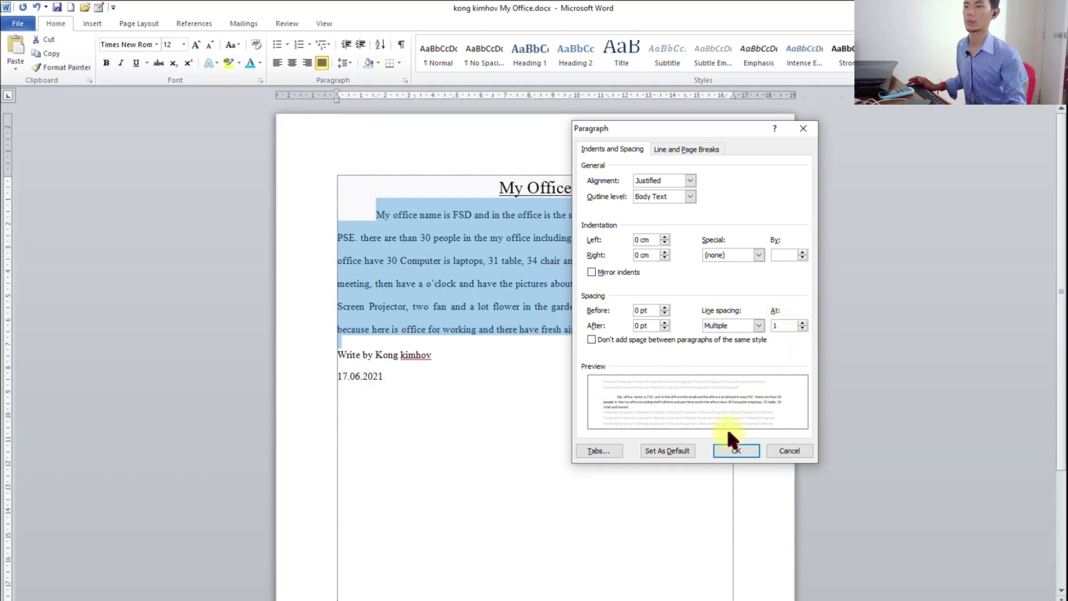
click(729, 451)
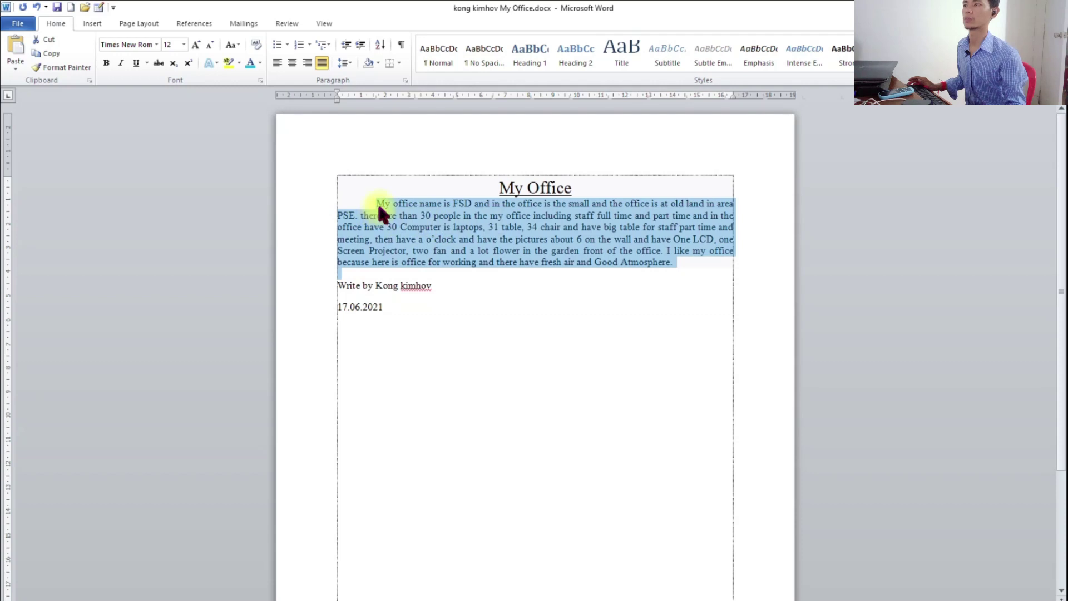
Reselect the body paragraph and set its line spacing to Multiple at 2.
drag(377, 202, 698, 263)
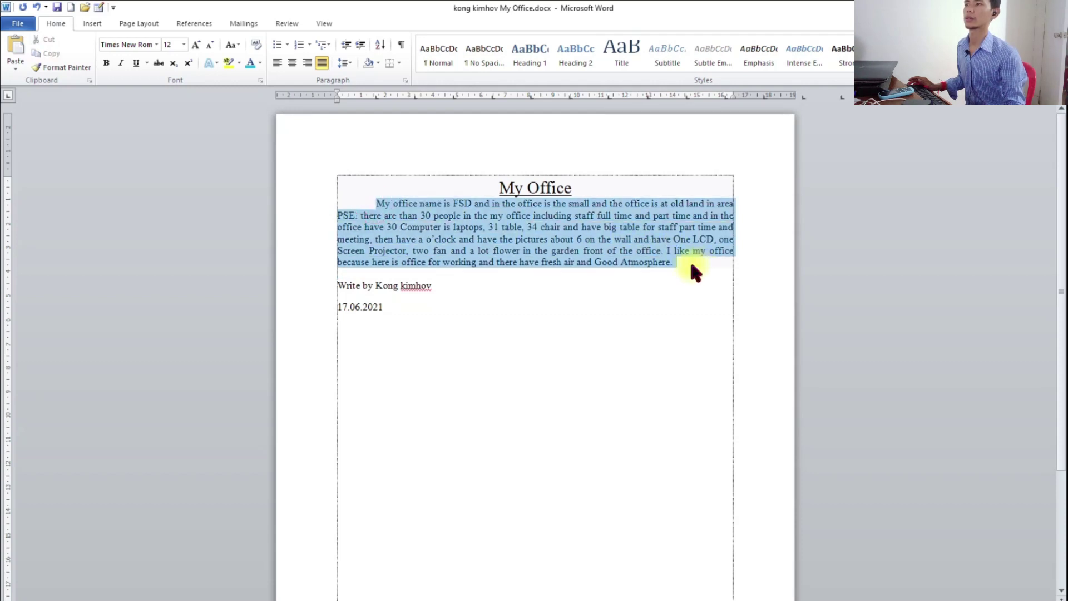
click(348, 64)
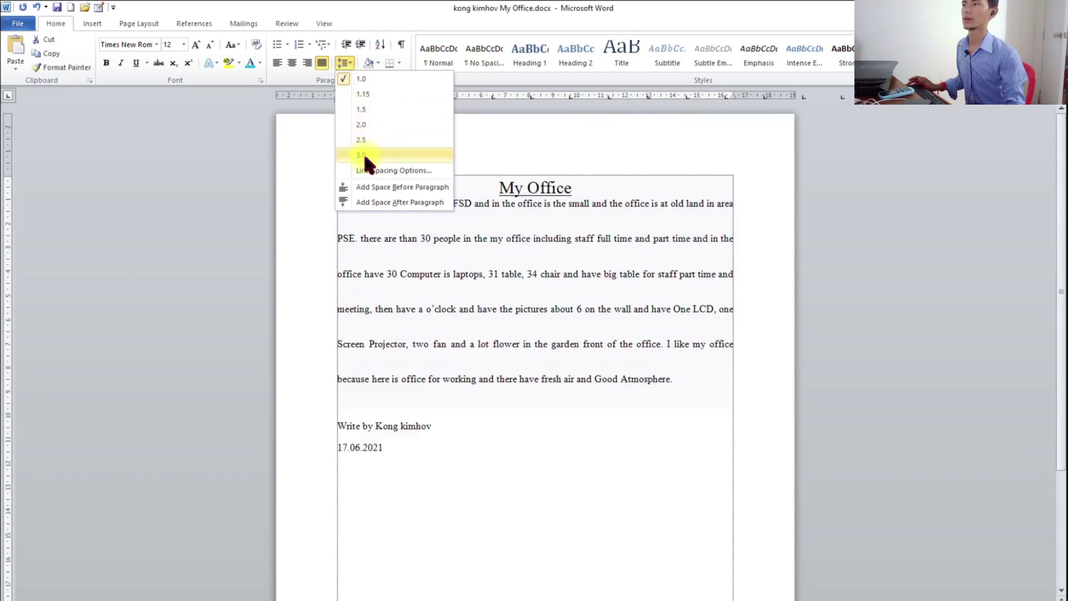
click(405, 110)
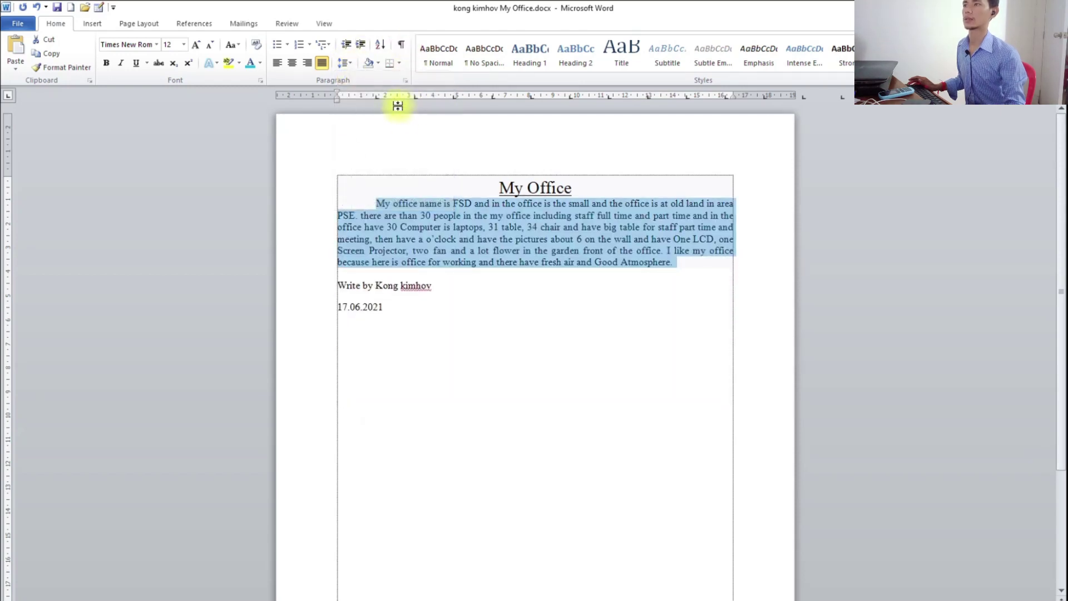
click(406, 81)
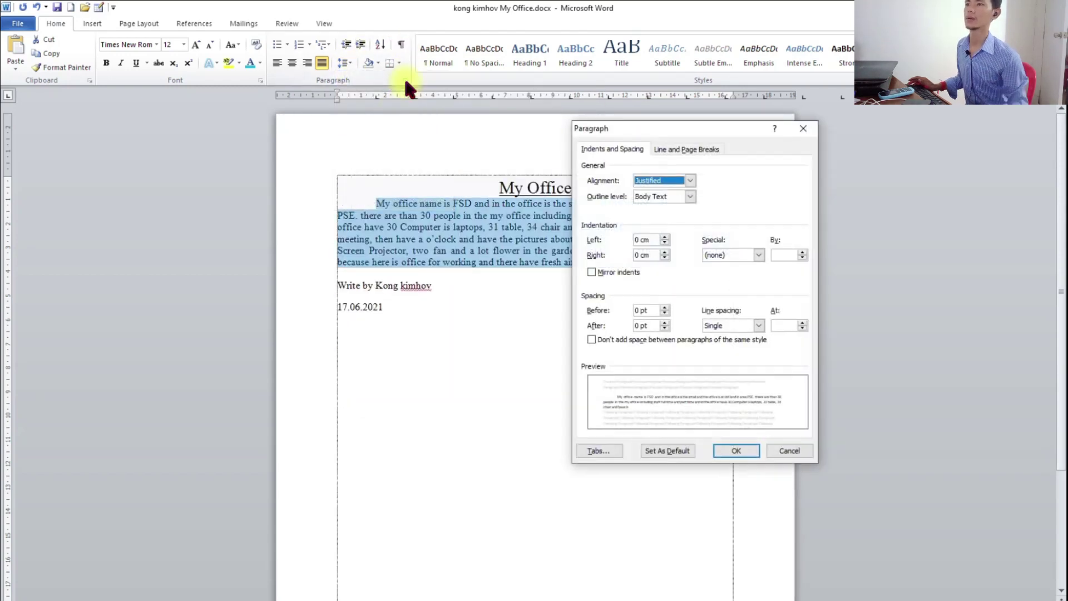
click(784, 327)
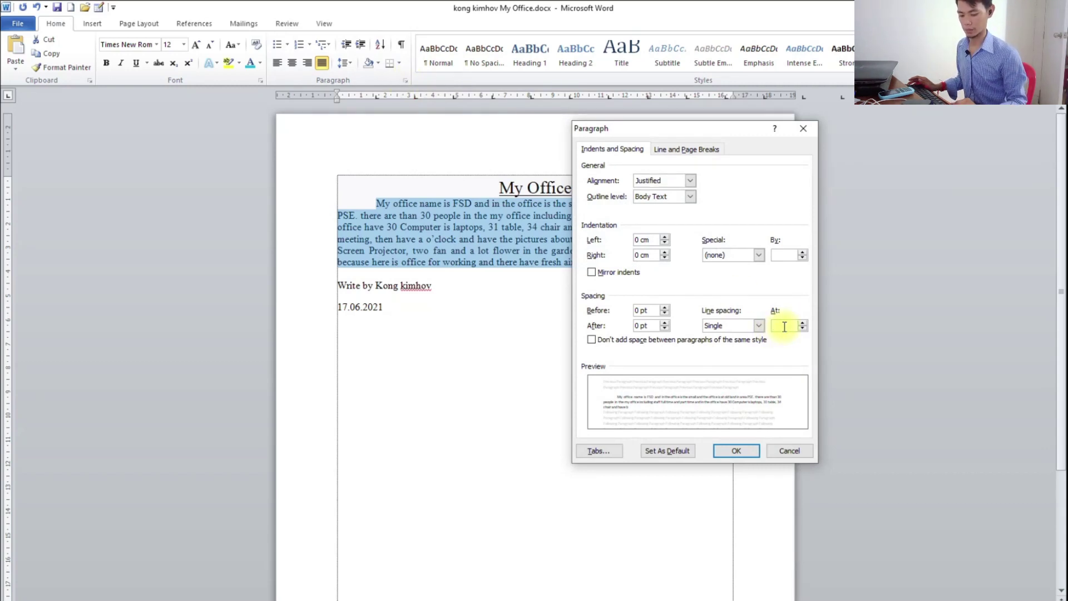
text(2)
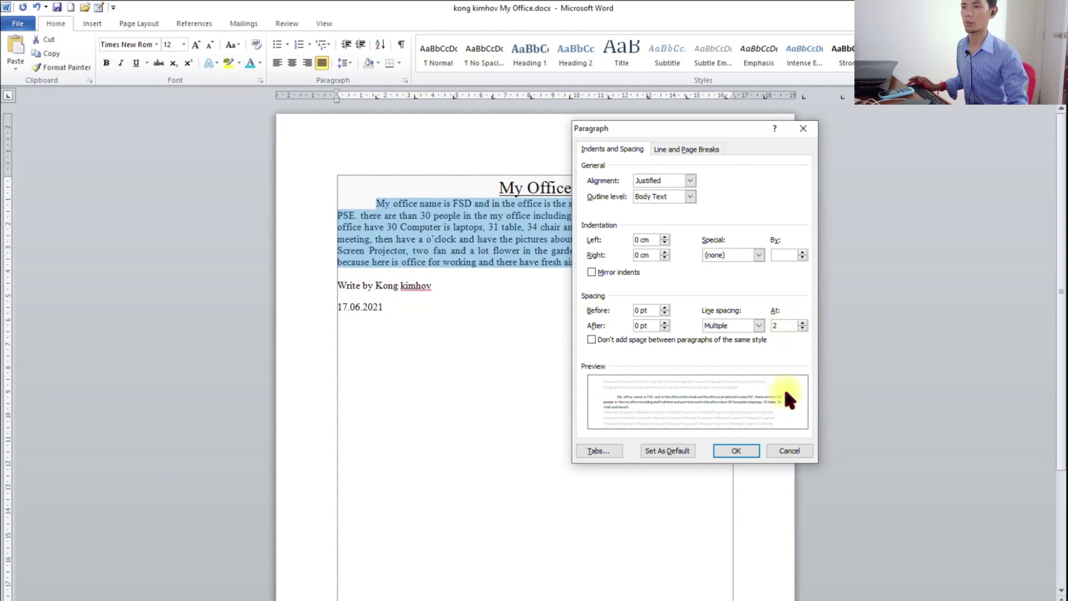
click(744, 451)
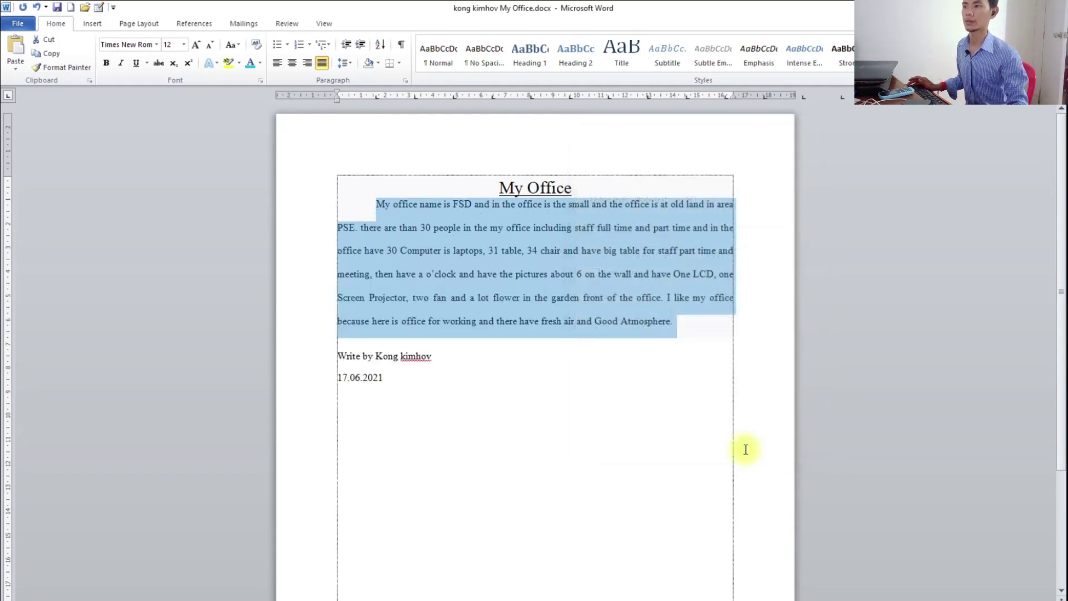
Copy the body paragraph and paste a duplicate below it, two line breaks after the original.
click(506, 327)
drag(367, 207, 713, 315)
key(ctrl+c)
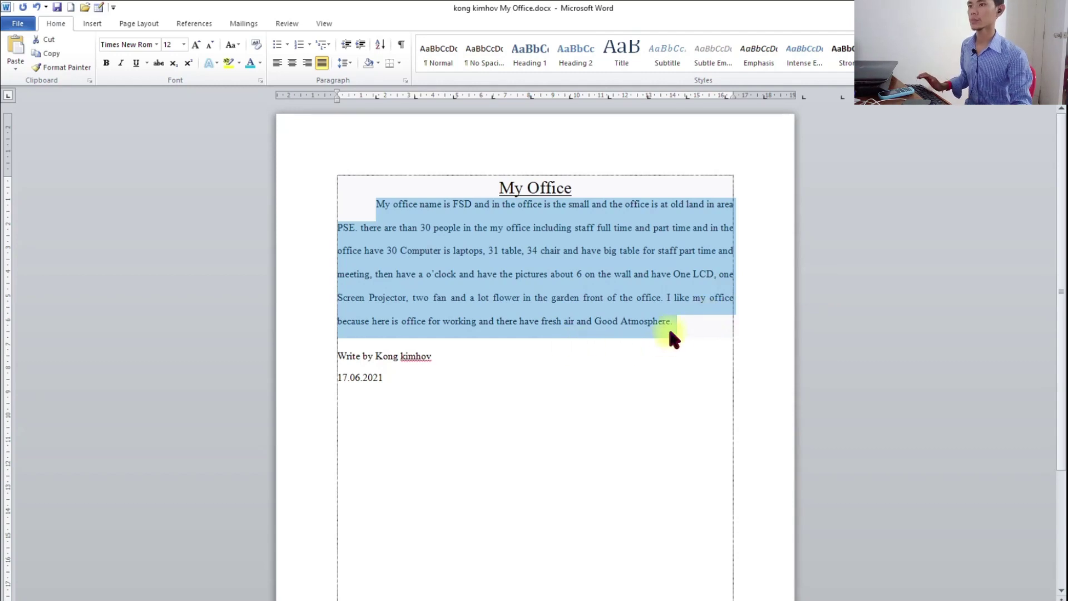
click(678, 326)
key(Return)
key(Return)
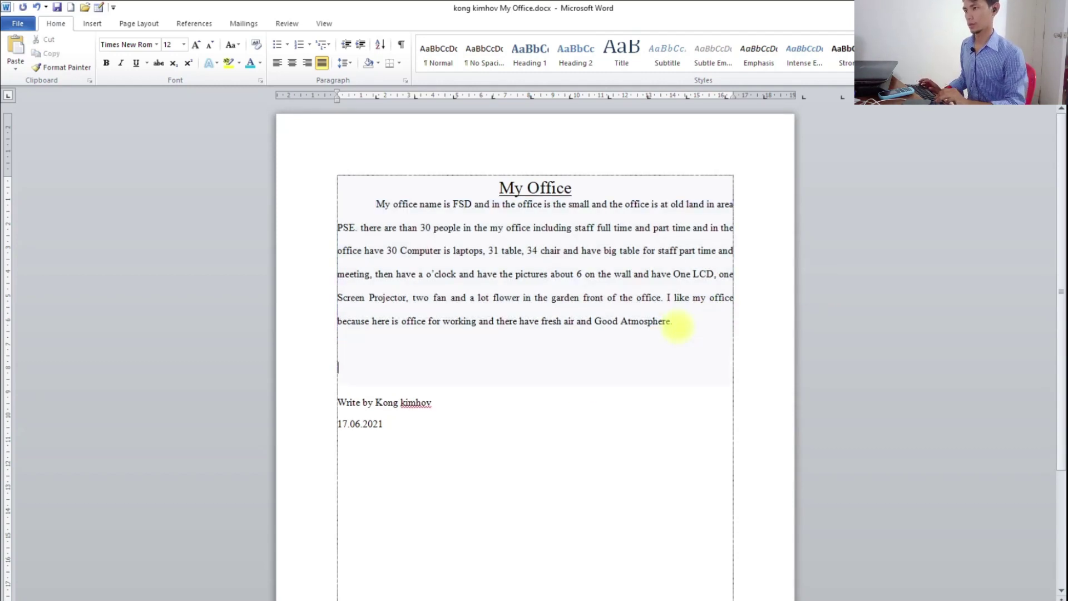
key(ctrl+v)
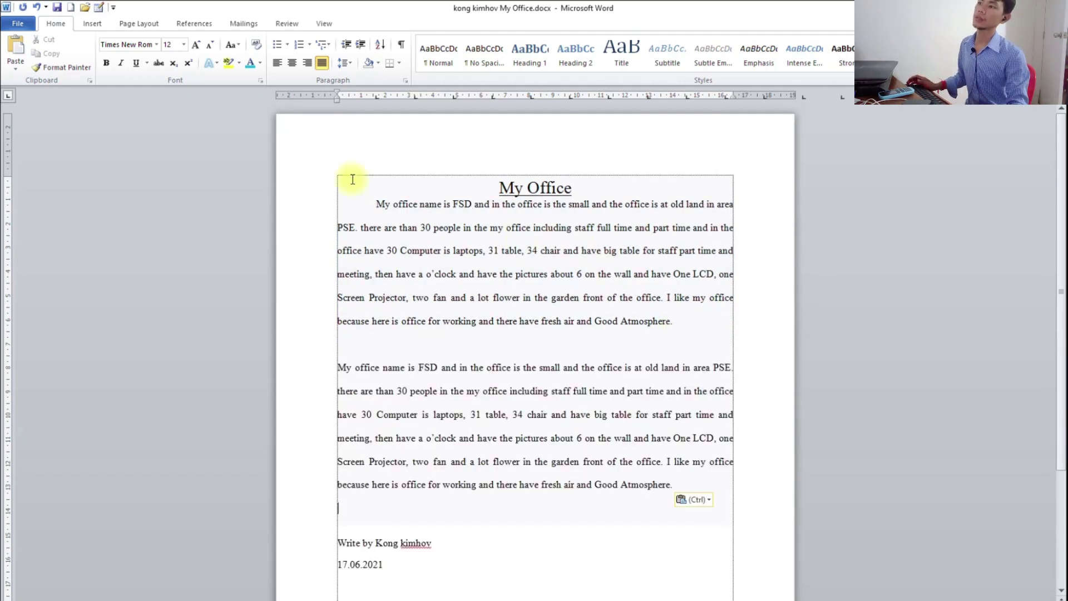
Remove the blank line between the two body paragraphs and indent the second paragraph's first line with a tab.
click(350, 196)
drag(367, 211, 700, 502)
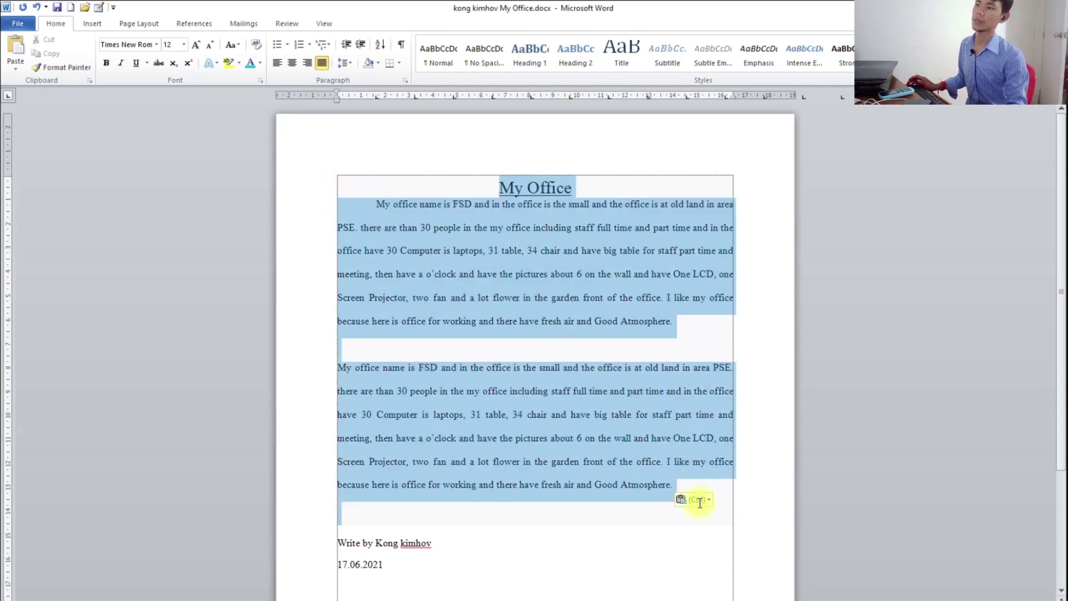
click(357, 340)
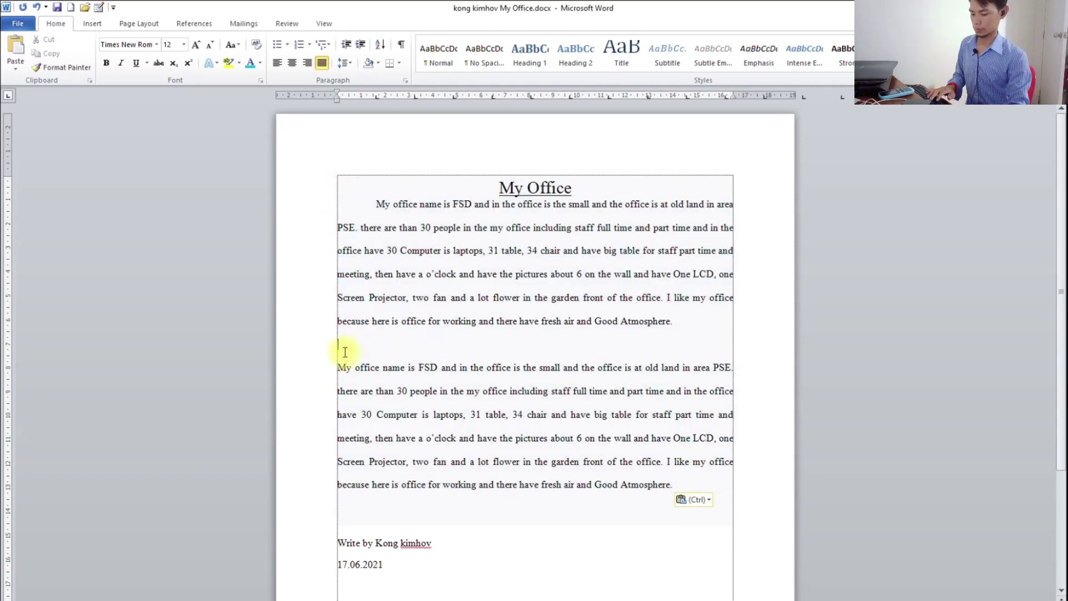
key(BackSpace)
click(336, 346)
key(Tab)
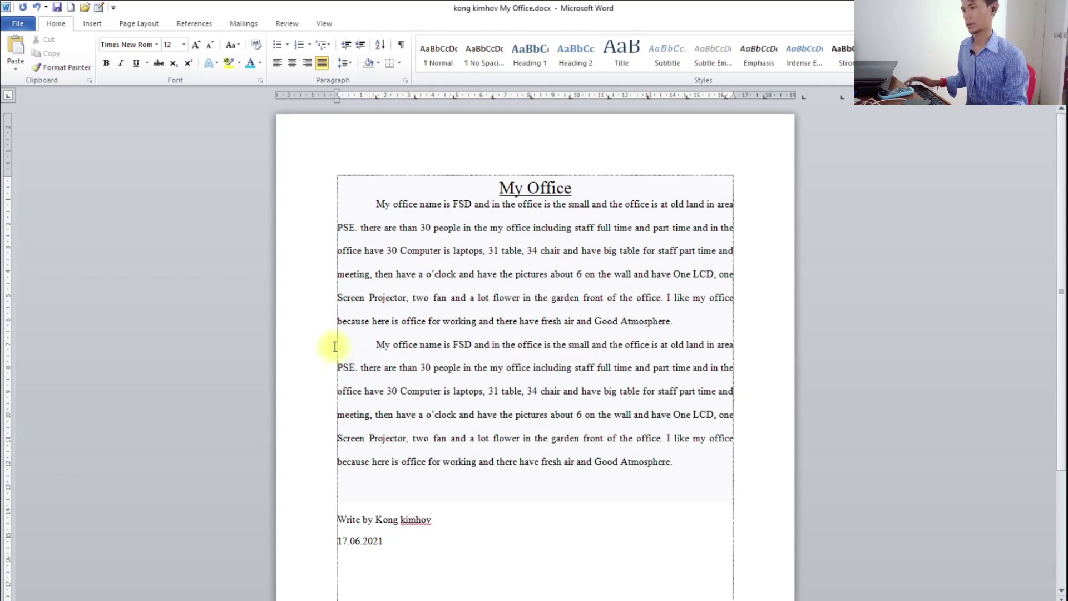
Set the line spacing of both body paragraphs to Multiple at 1.
drag(341, 202, 746, 467)
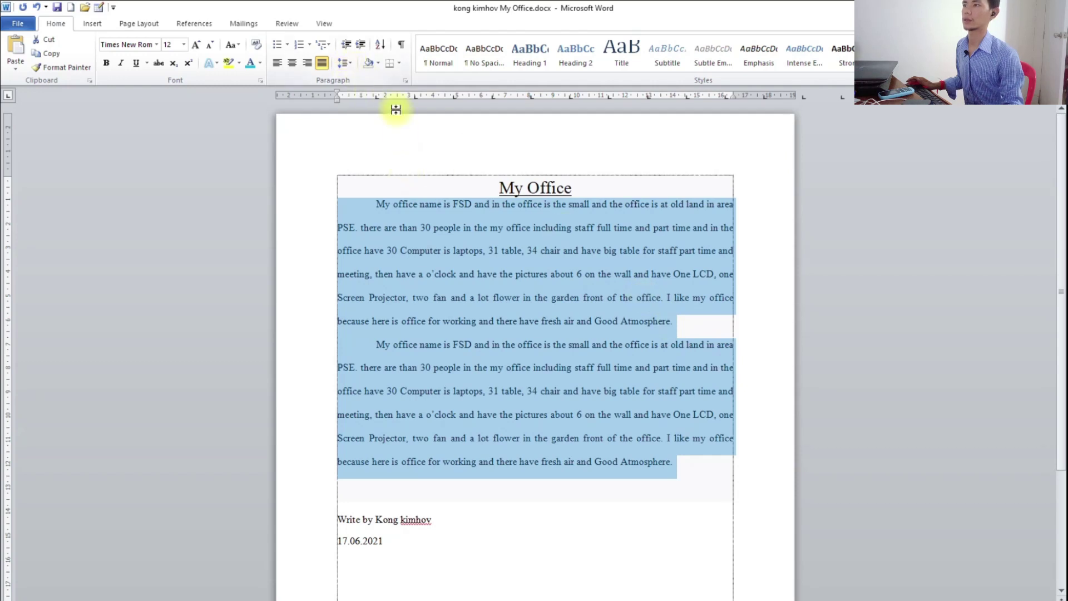
click(405, 81)
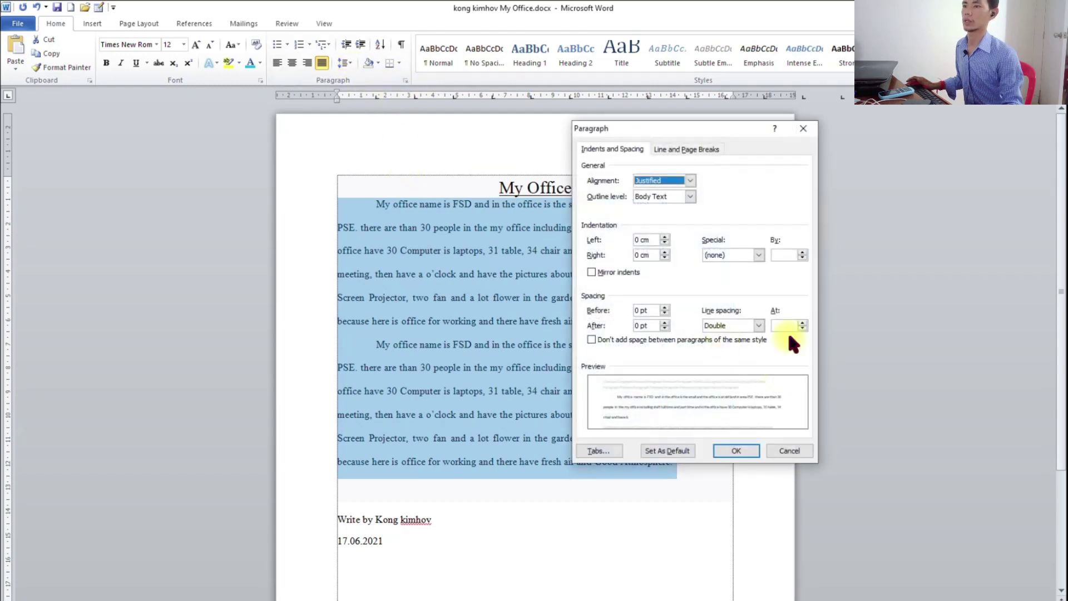
click(791, 323)
text(1)
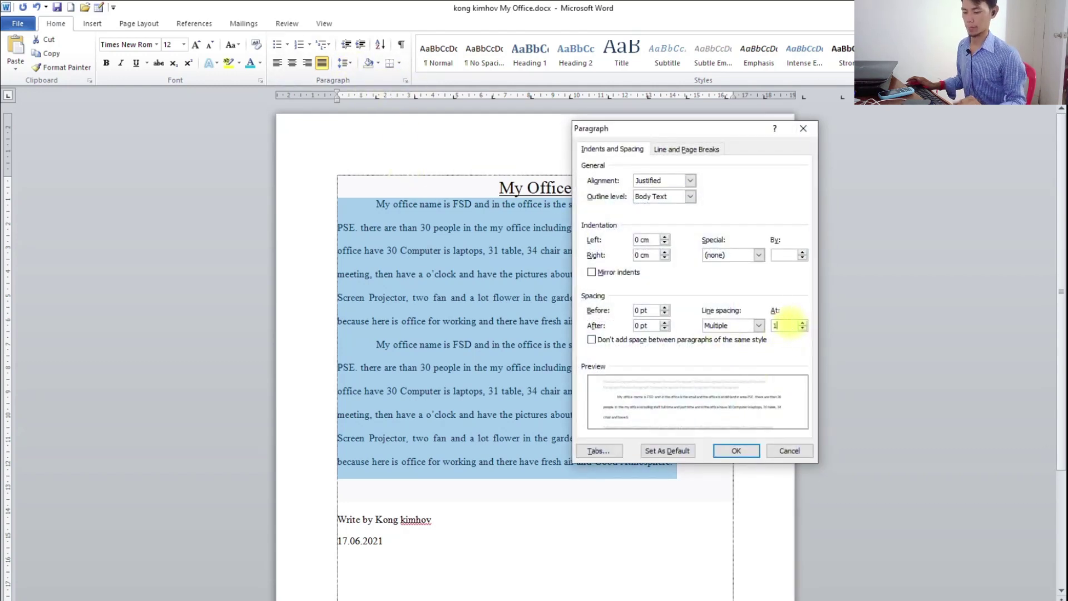
click(745, 451)
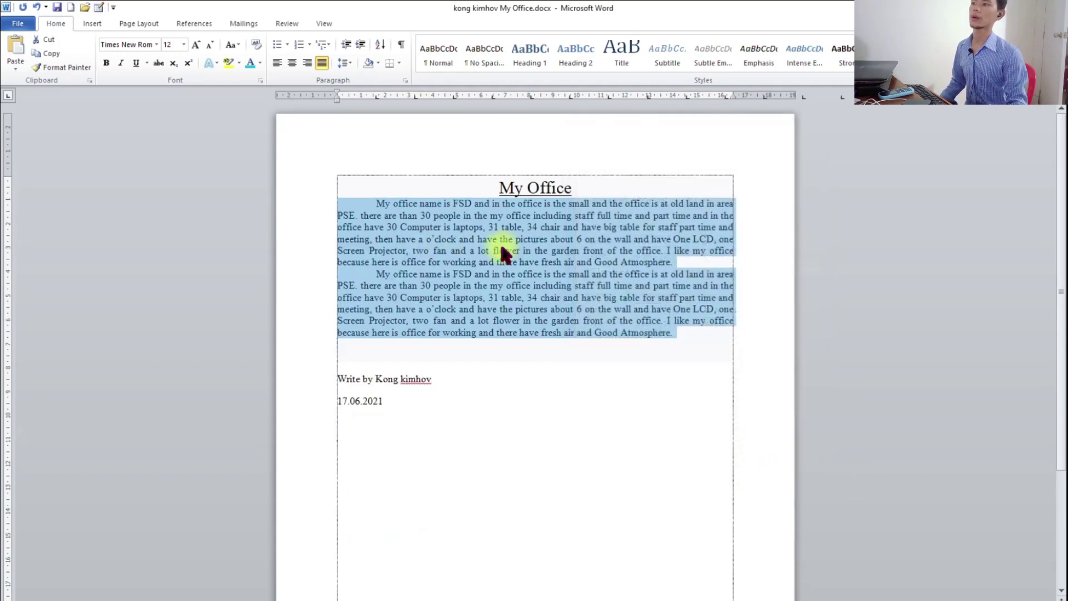
click(697, 261)
drag(358, 202, 709, 257)
click(339, 189)
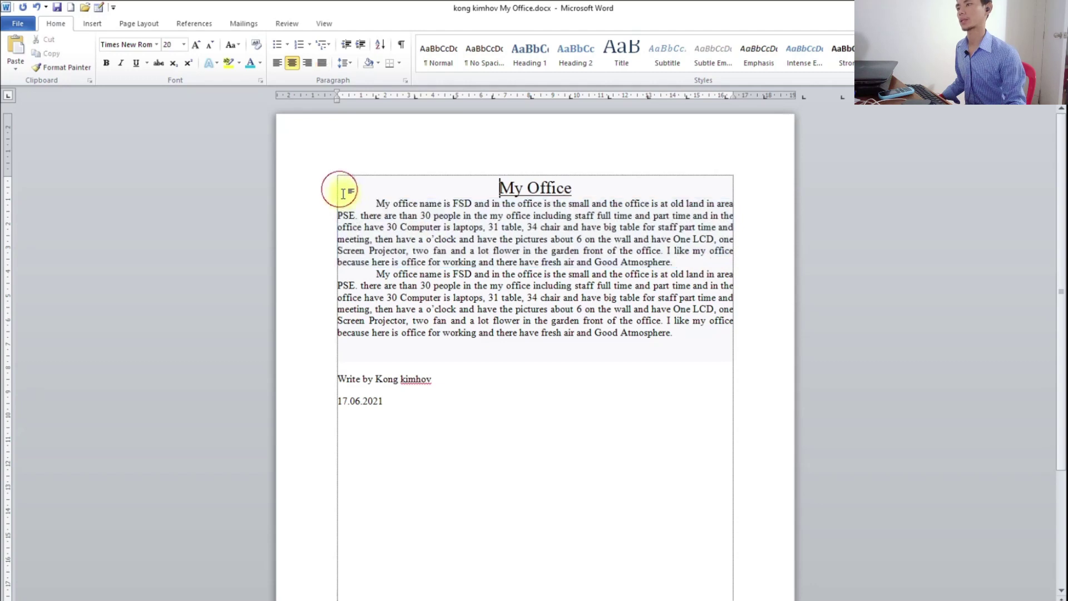
drag(391, 217, 726, 351)
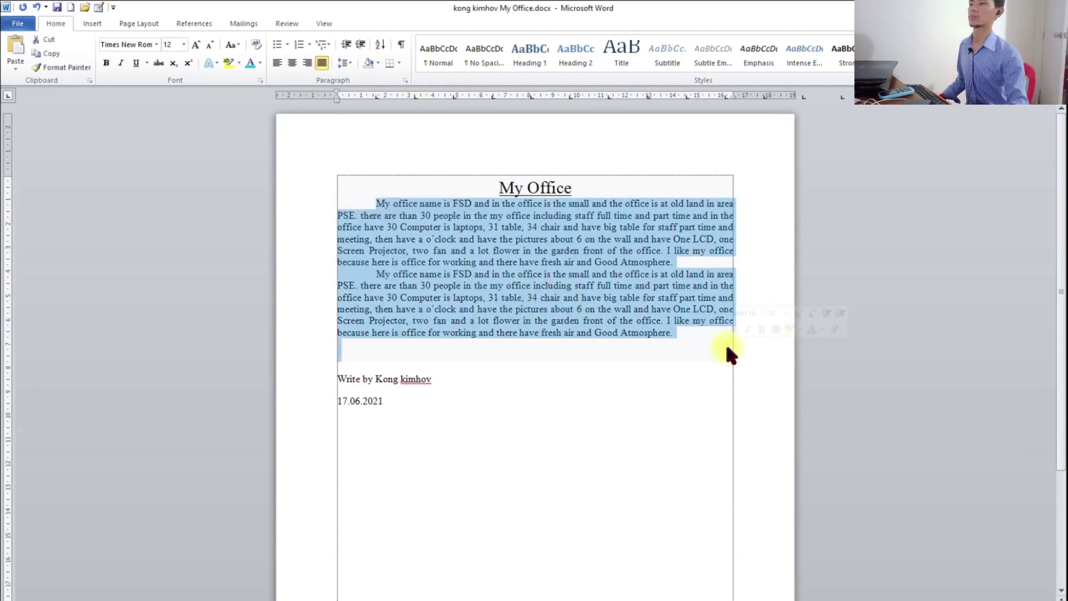
Select both body paragraphs and add a small amount of spacing before them.
drag(372, 204, 699, 329)
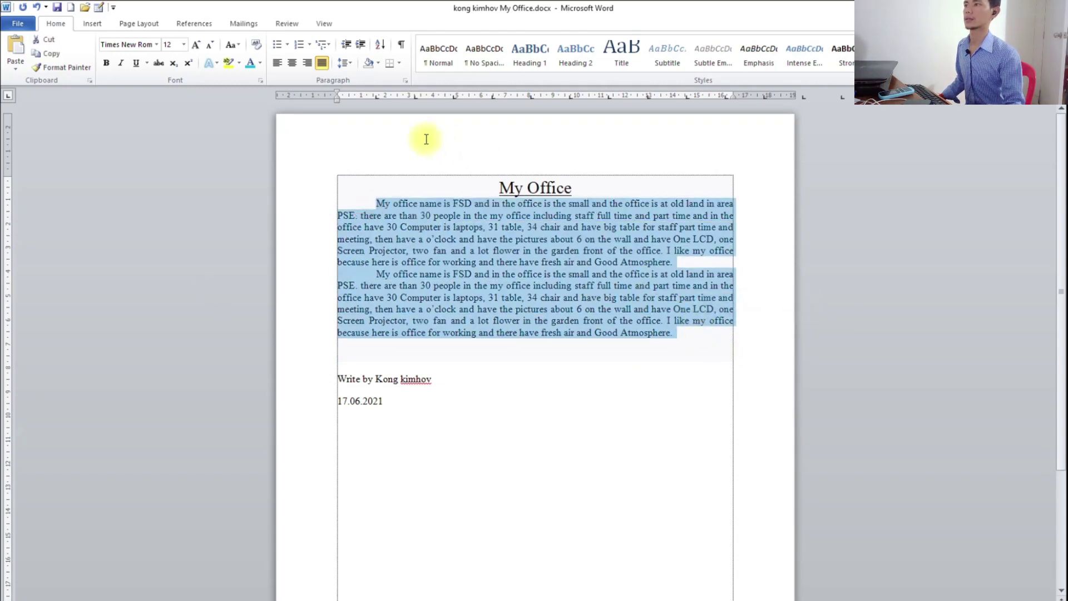
click(346, 62)
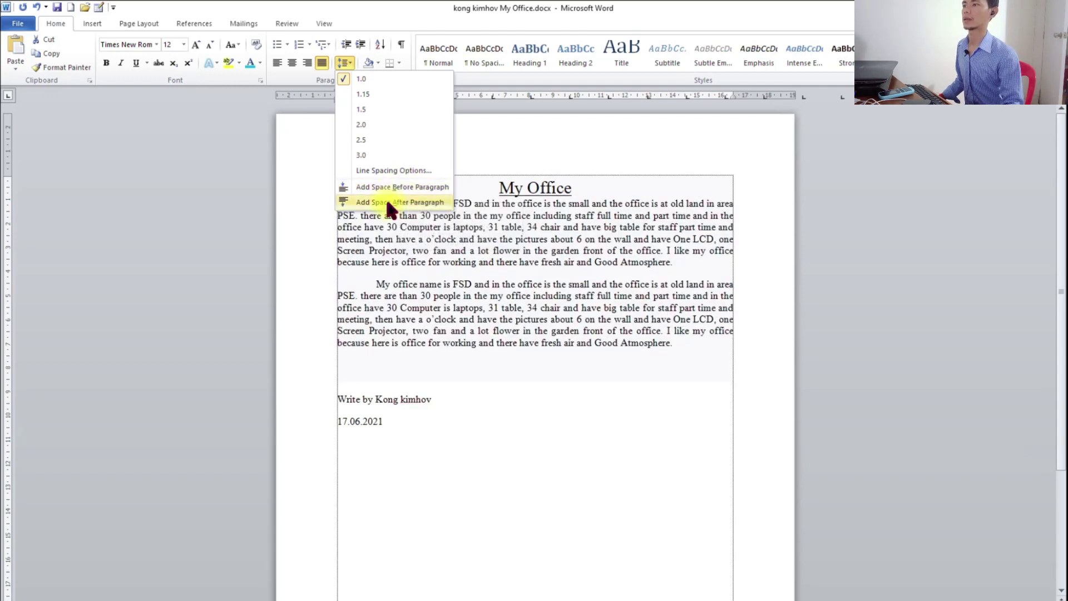
click(389, 68)
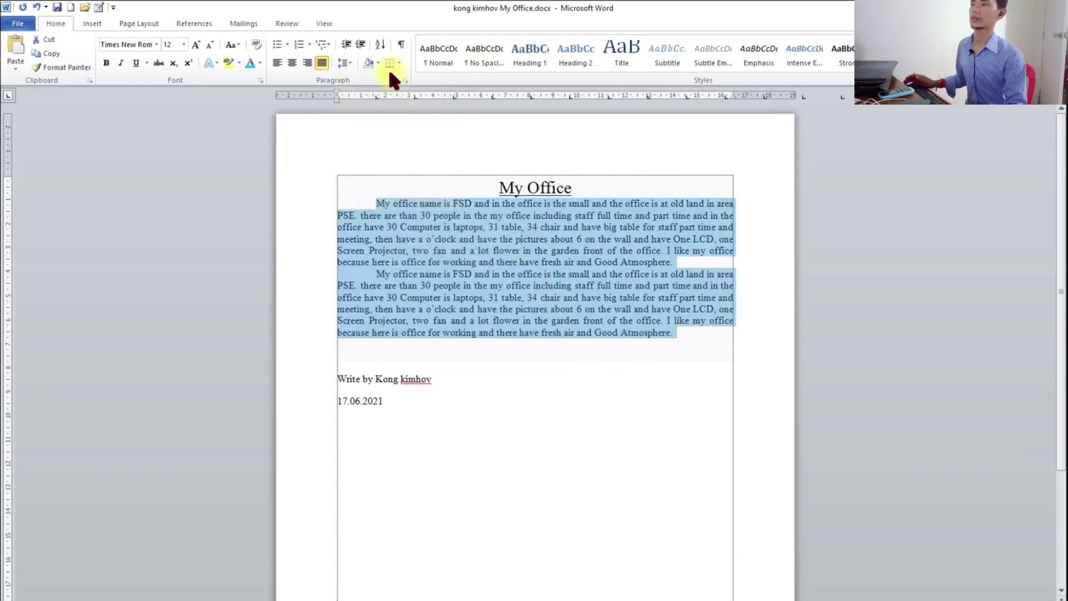
click(405, 81)
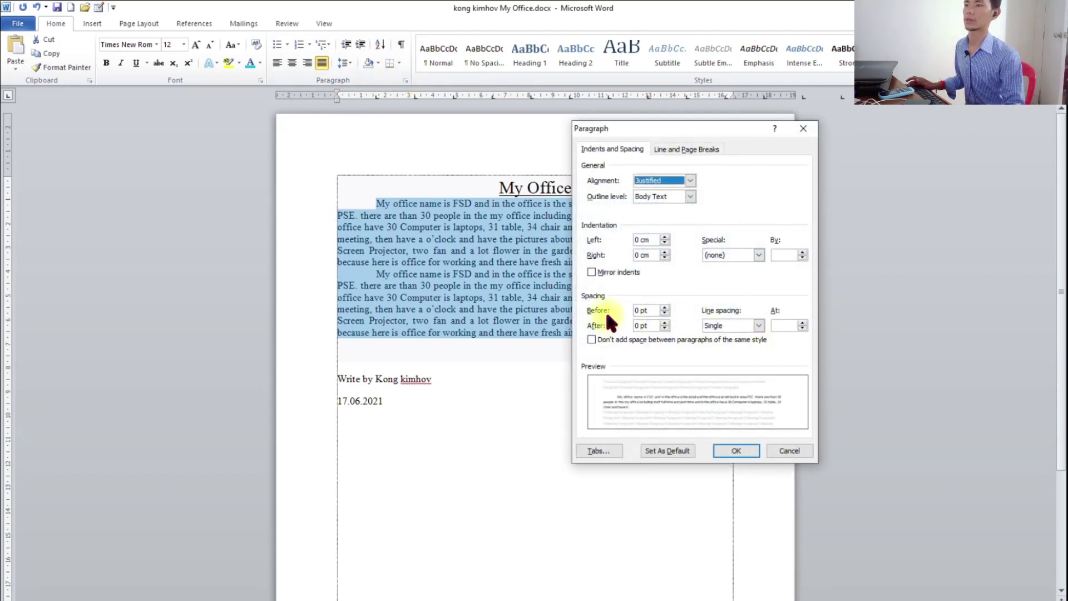
double_click(639, 310)
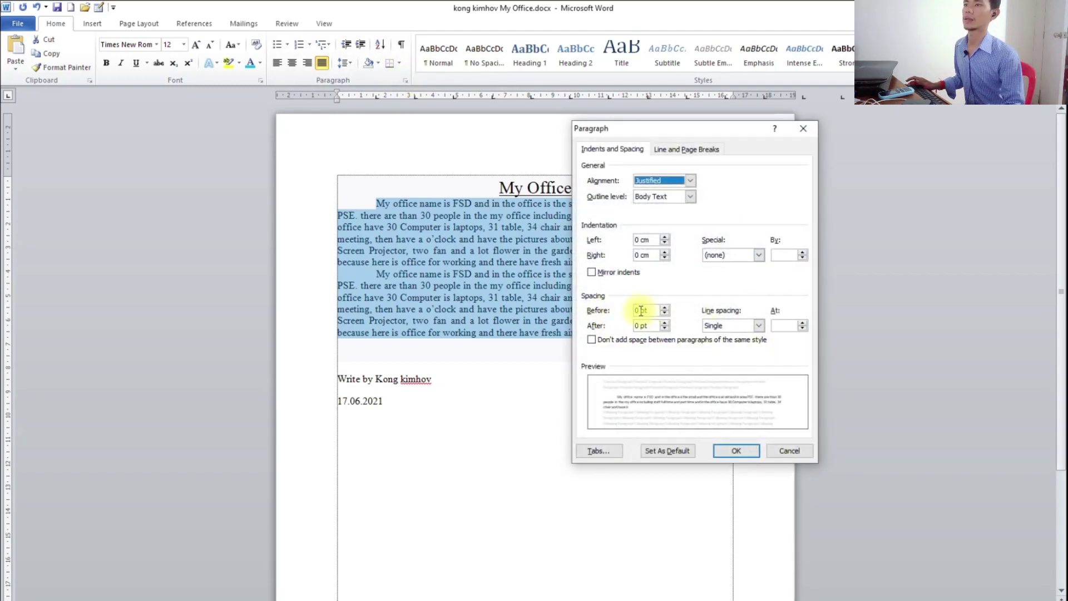
click(640, 311)
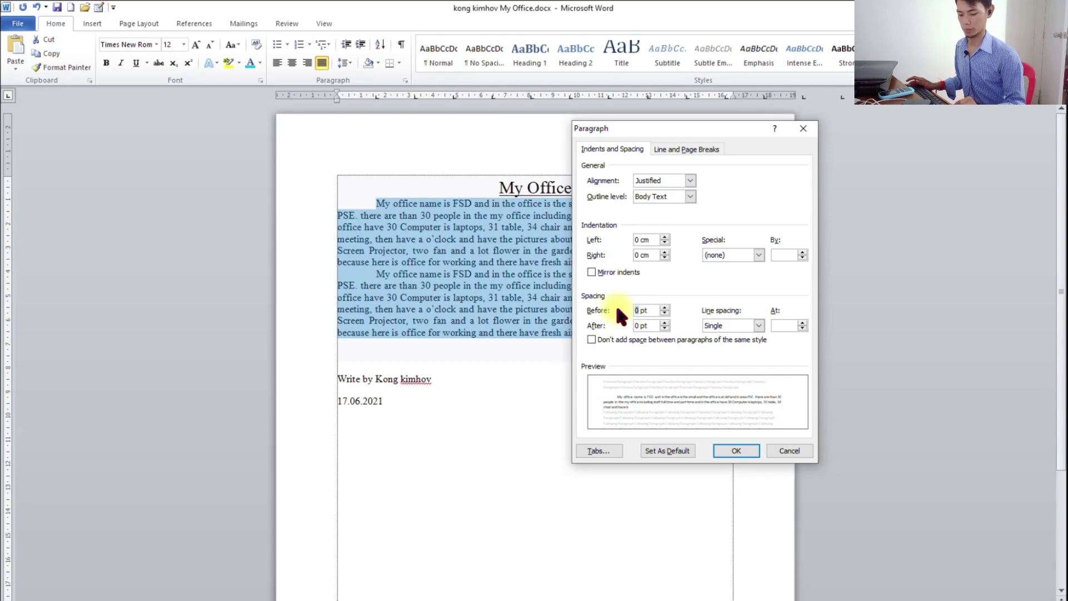
click(736, 451)
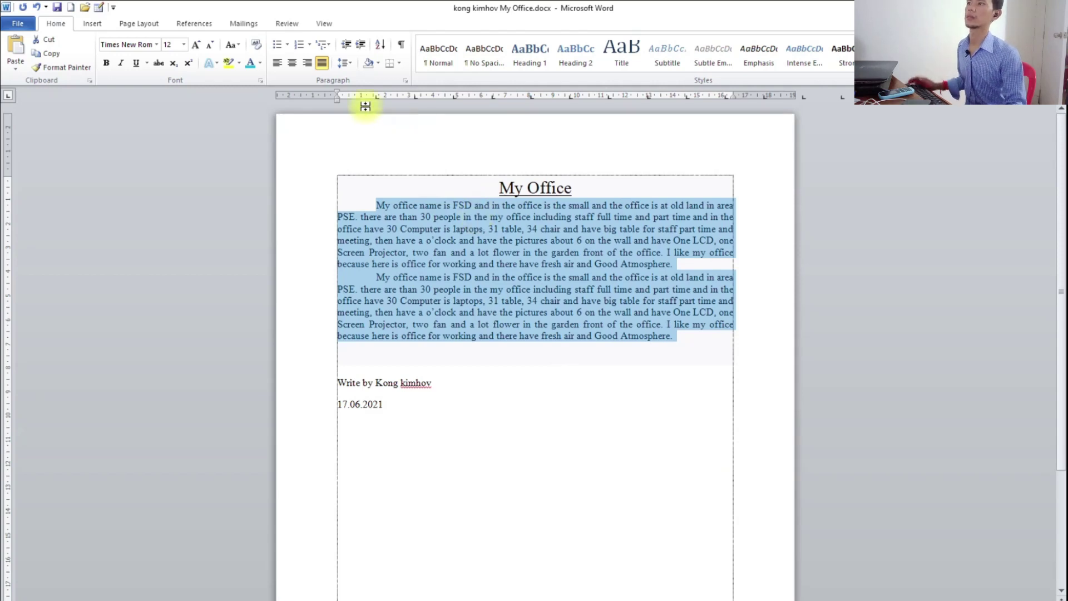
Set the spacing before both body paragraphs to 10 pt.
click(406, 81)
click(646, 310)
text(10)
click(738, 451)
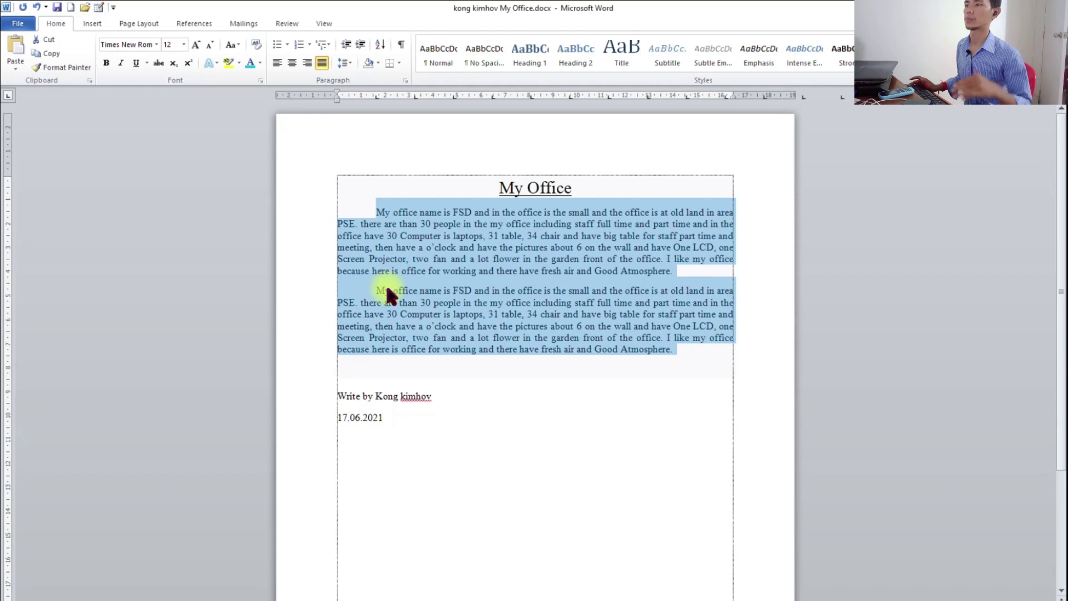
Set the spacing after both selected body paragraphs to 10 pt.
click(406, 81)
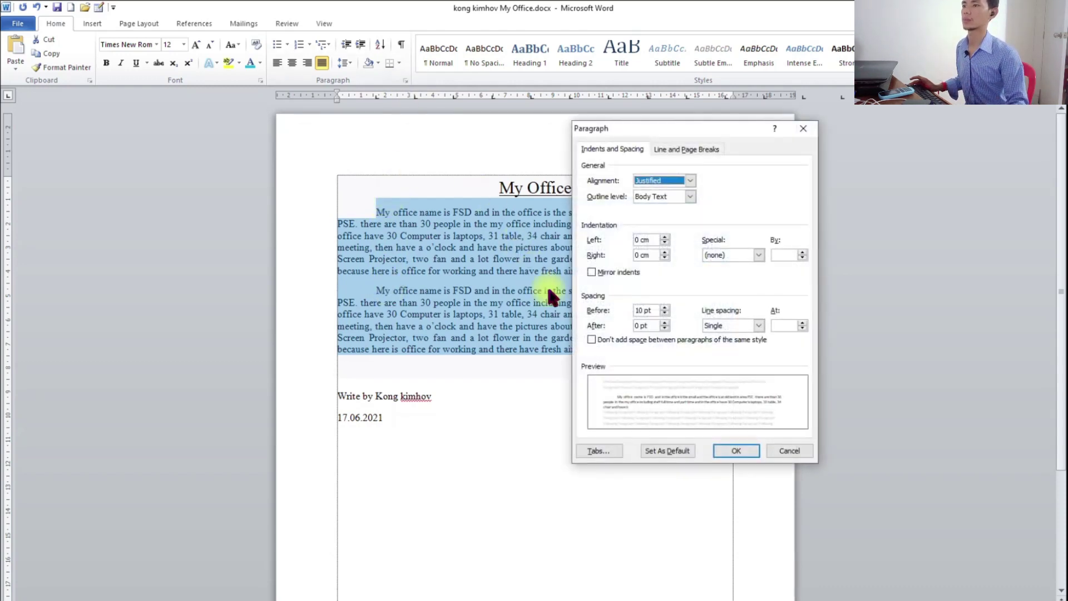
double_click(640, 325)
text(17.0)
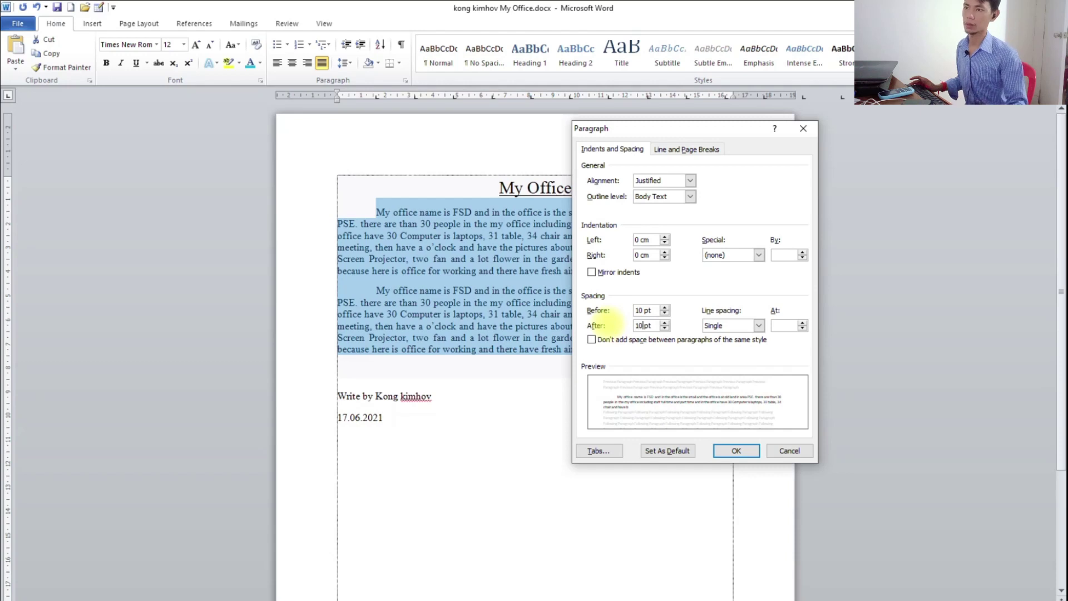
click(732, 450)
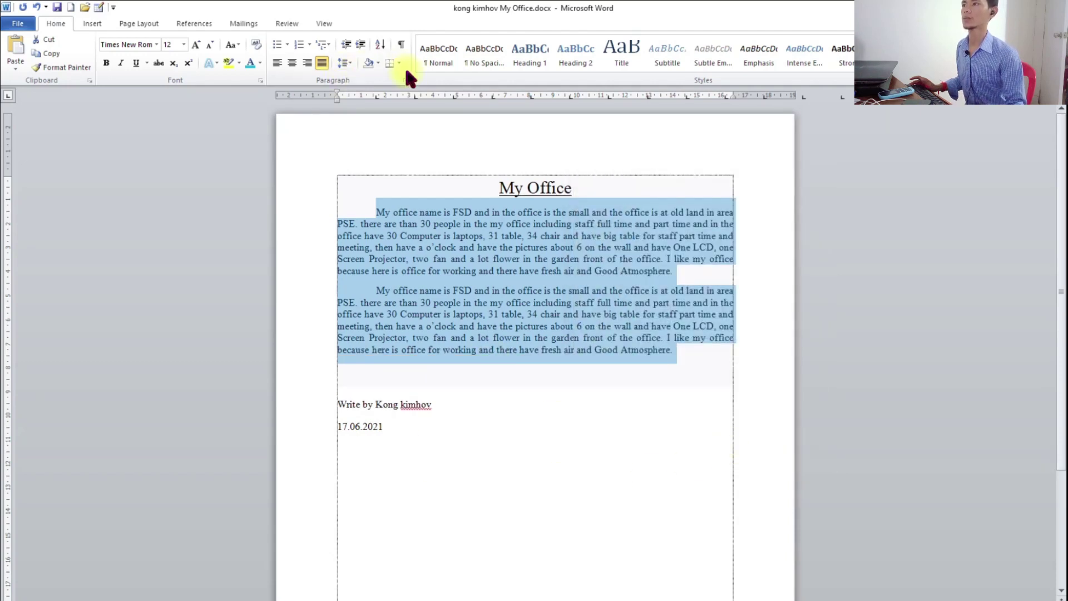
Increase the spacing before both selected body paragraphs to 20 pt.
click(406, 81)
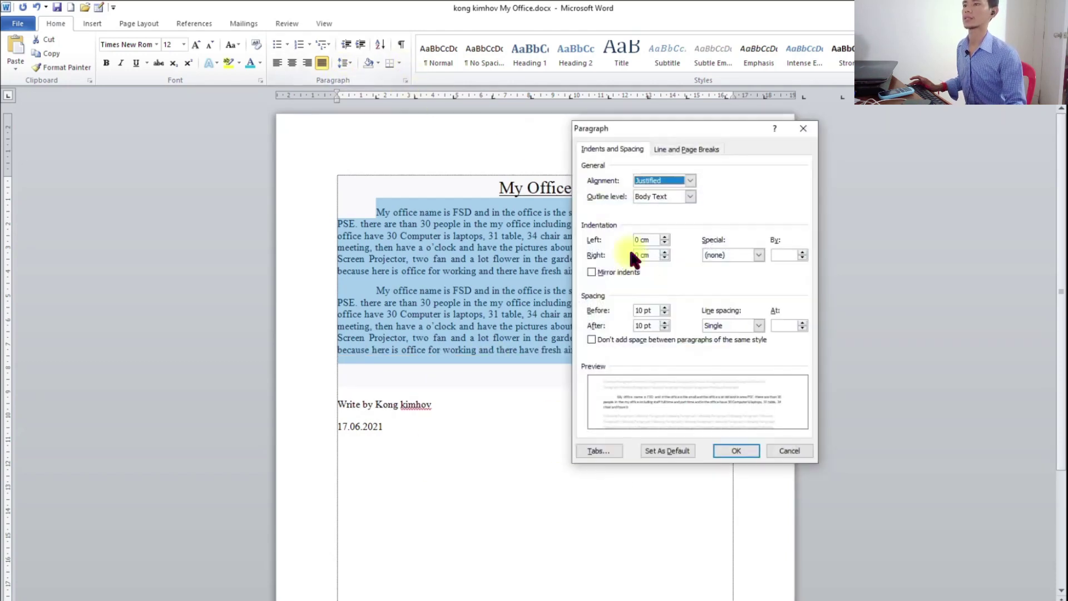
click(634, 310)
text(1)
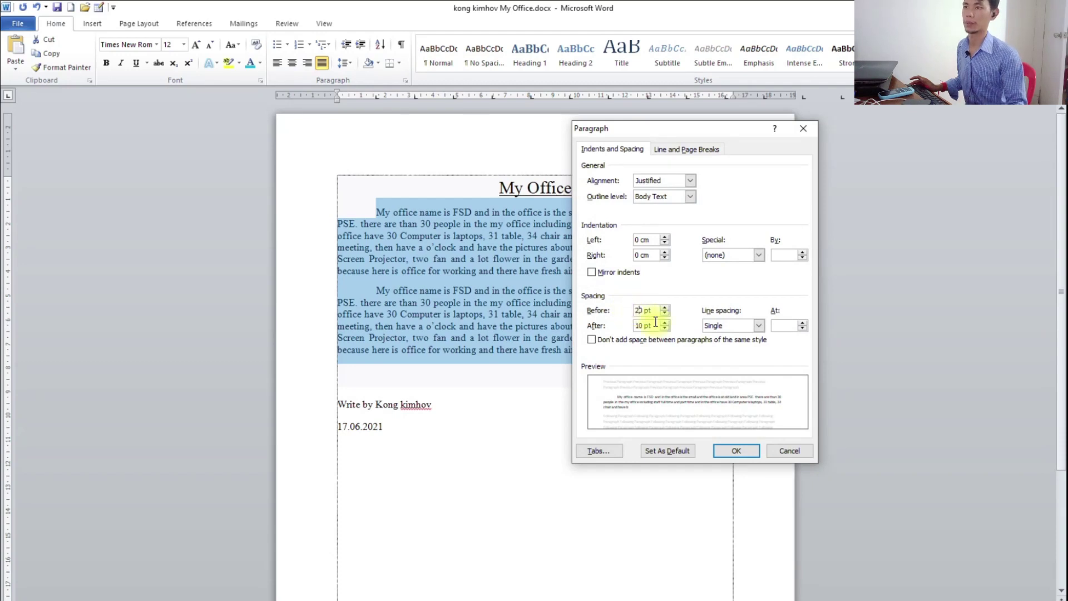
click(735, 450)
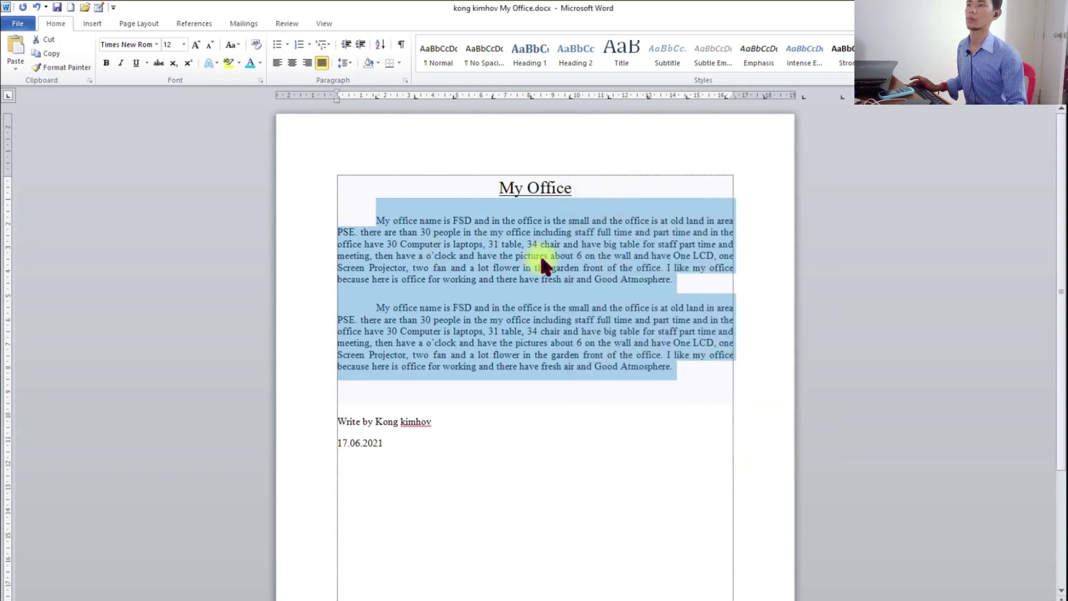
Enable "Don't add space between paragraphs of the same style" for both selected body paragraphs.
click(406, 81)
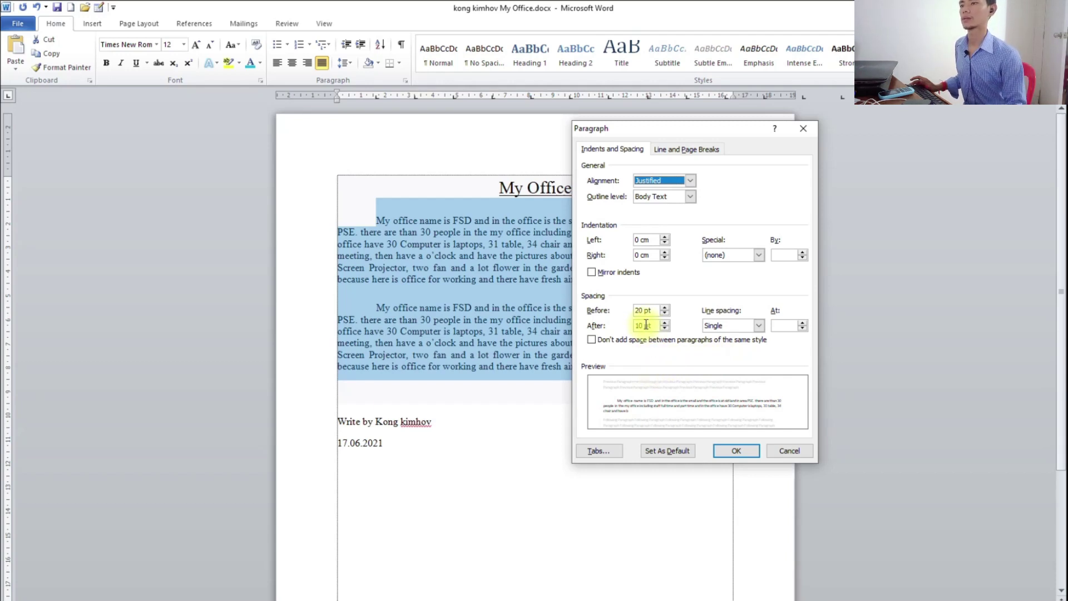
drag(646, 325, 619, 324)
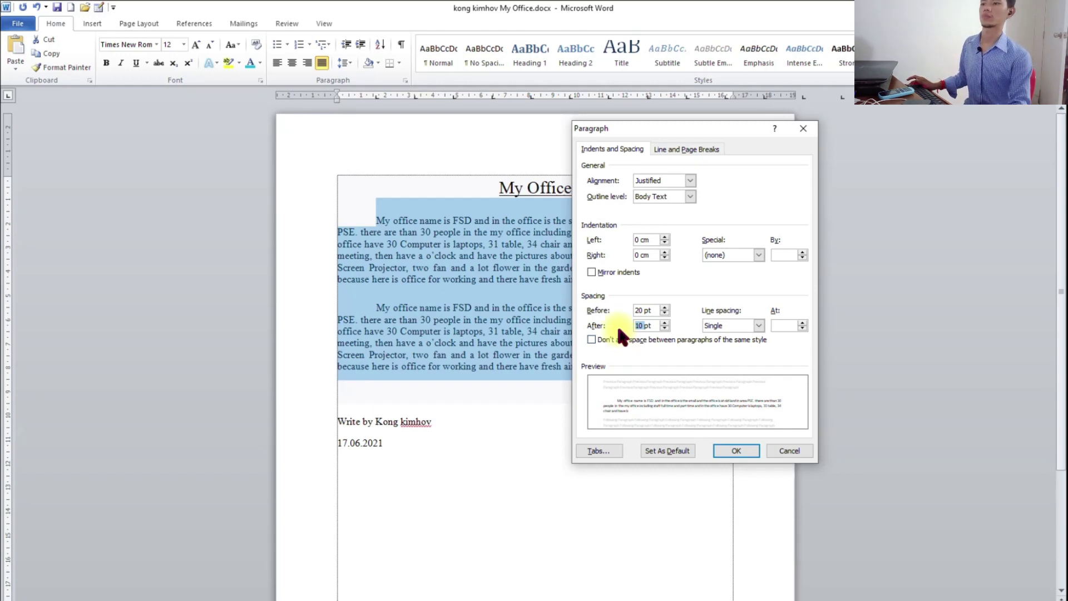
click(593, 340)
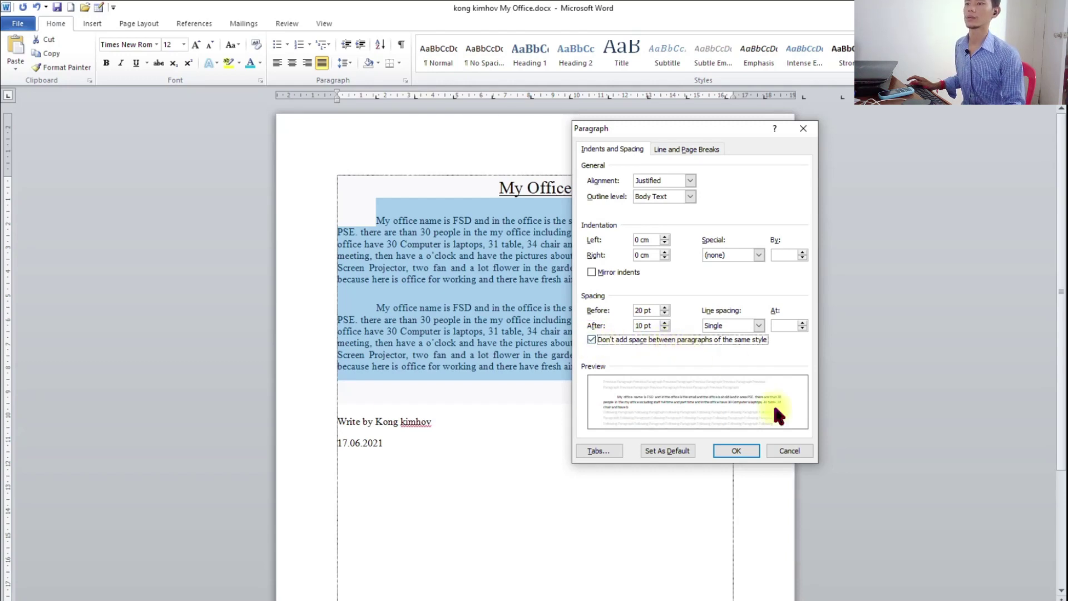
click(737, 452)
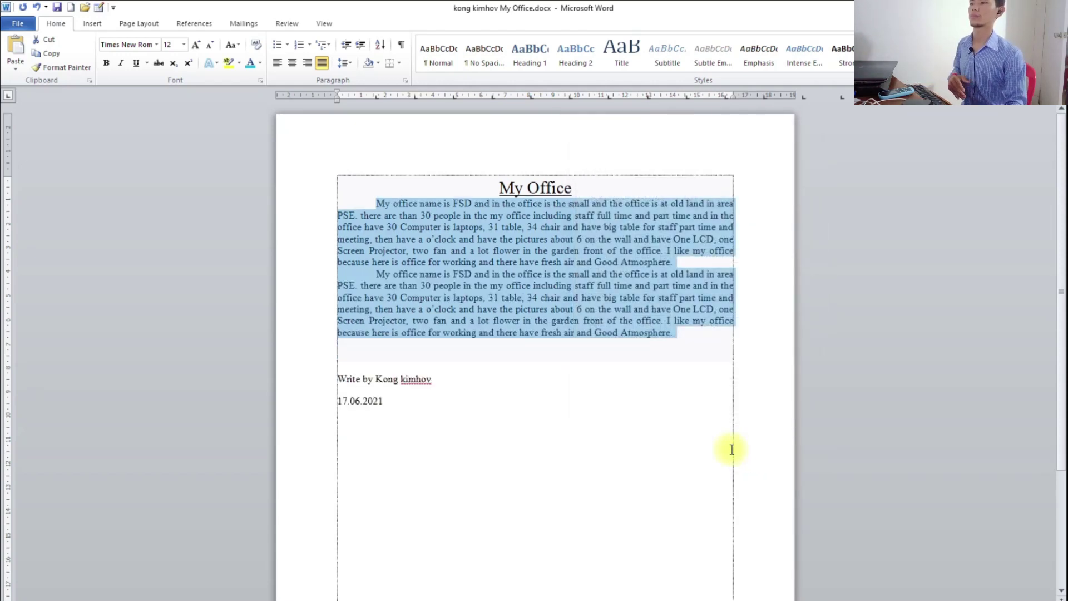
Disable "Don't add space between paragraphs of the same style" for both body paragraphs to restore their spacing.
click(405, 80)
double_click(640, 326)
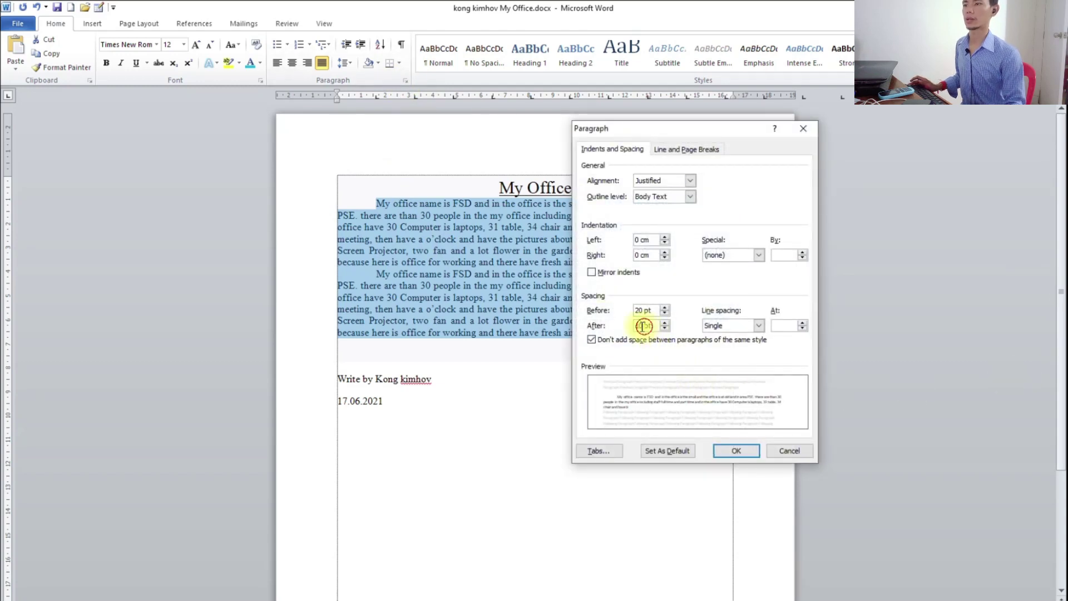
double_click(641, 310)
click(591, 339)
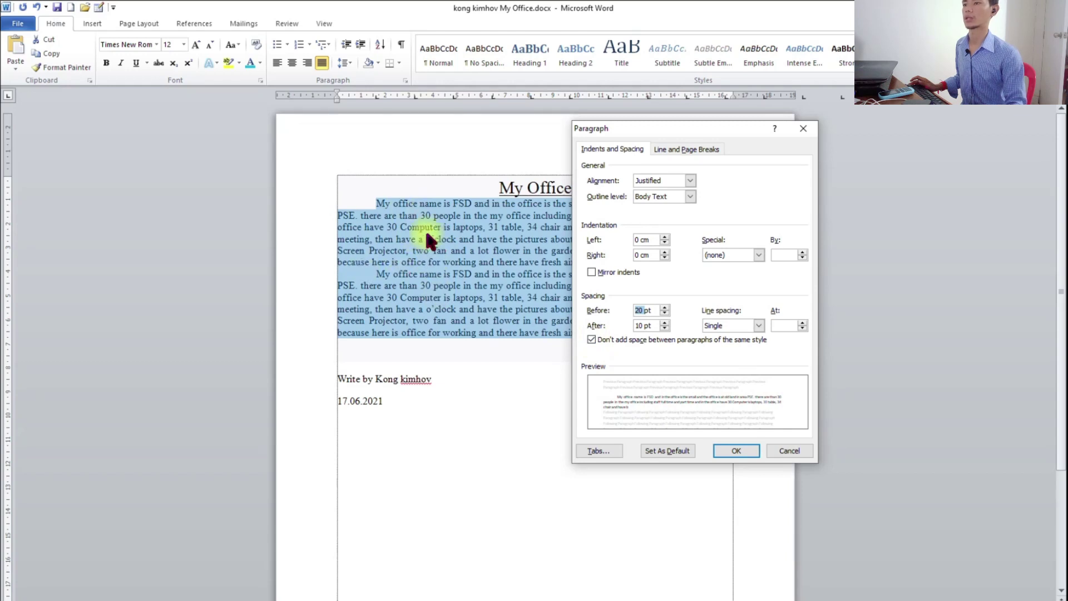
click(591, 339)
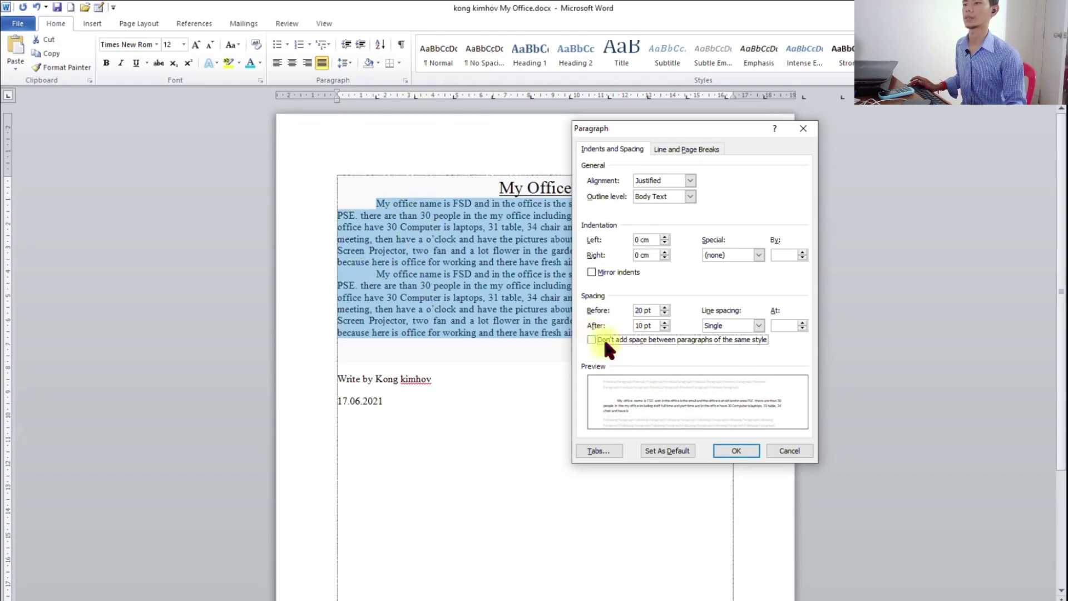
click(736, 450)
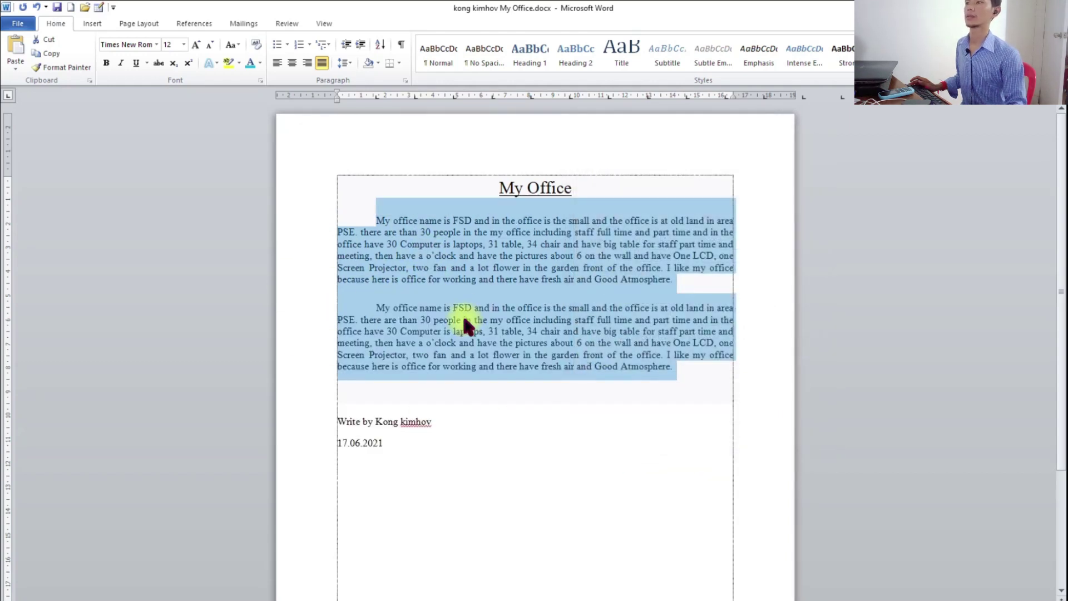
Examine the Line and Page Breaks options for the selected paragraphs, then return to the indents and spacing settings.
click(404, 81)
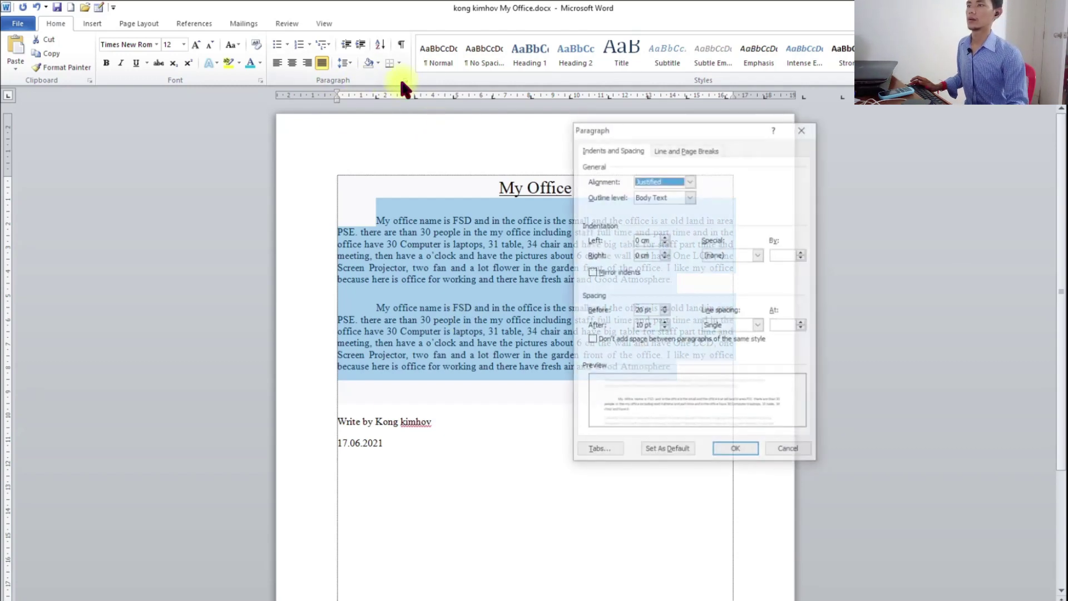
click(677, 151)
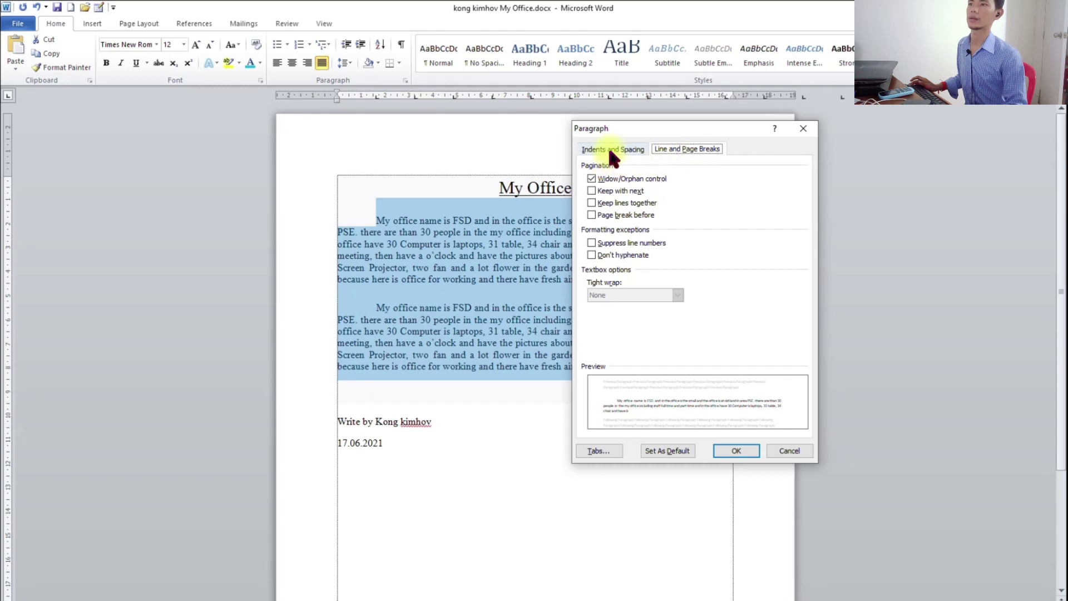
click(610, 152)
click(696, 150)
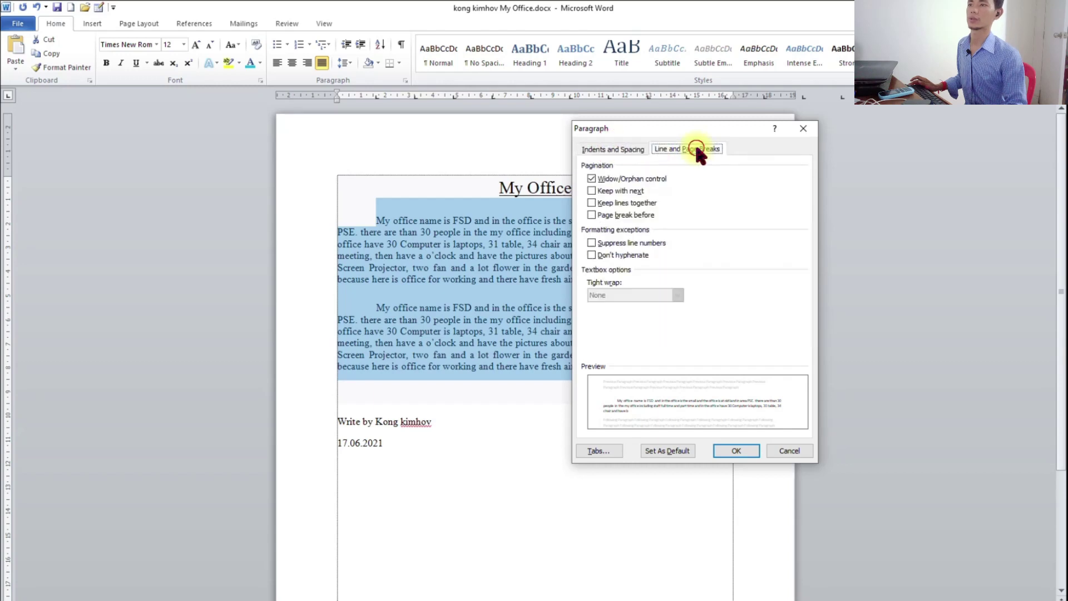
click(611, 151)
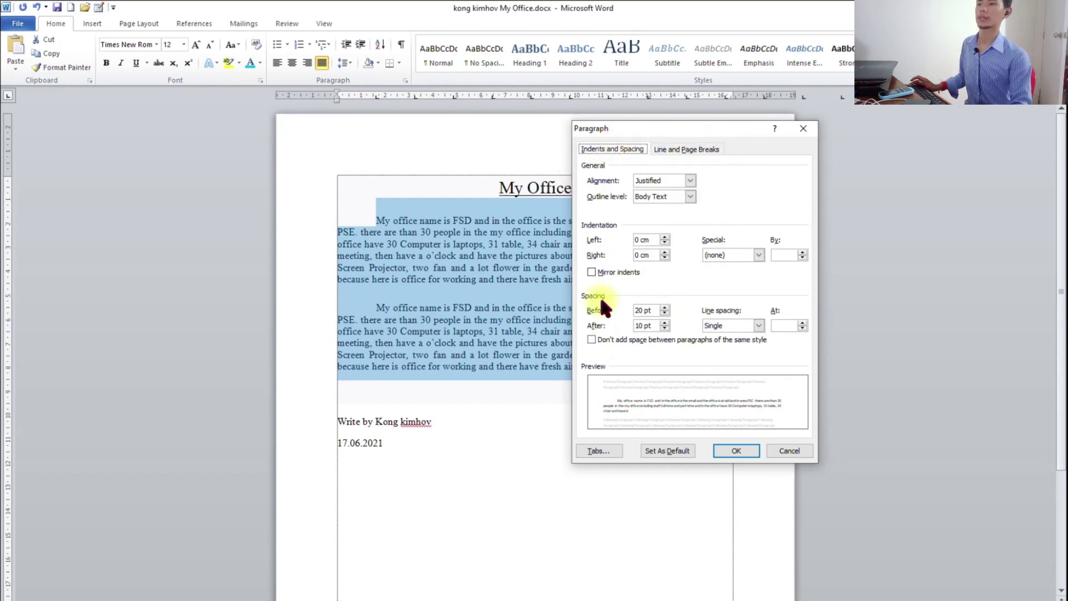